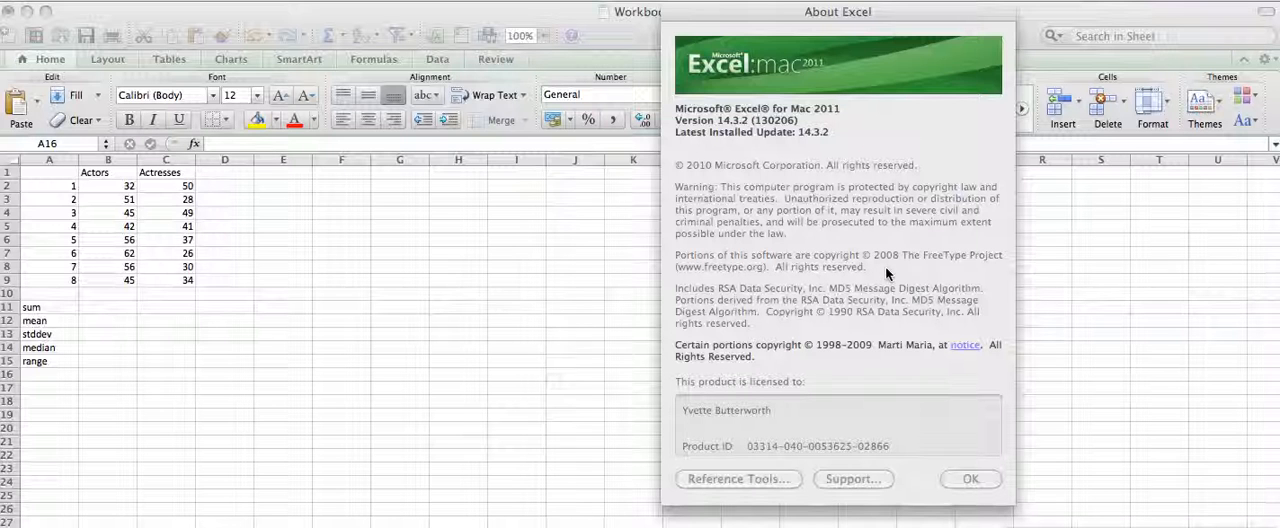
Dismiss the About Excel window to return to the workbook.
{"action": "left_click", "coordinate": [968, 482]}
{"action": "left_click", "coordinate": [676, 401]}
{"action": "left_click", "coordinate": [966, 480]}
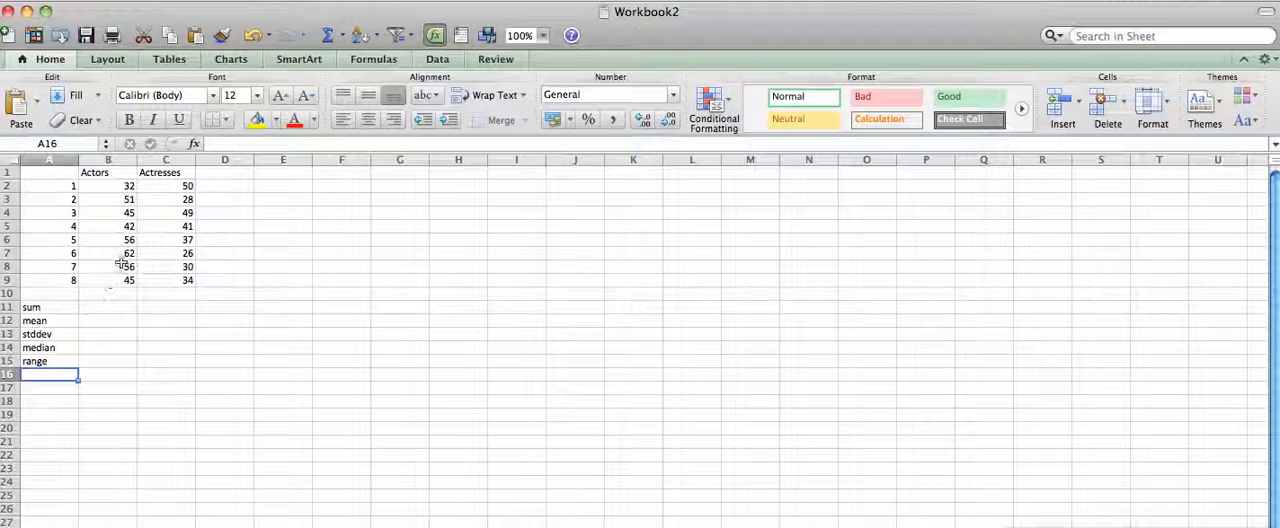
Total the Actors values in B2:B9 with AutoSum.
{"action": "left_click", "coordinate": [128, 186]}
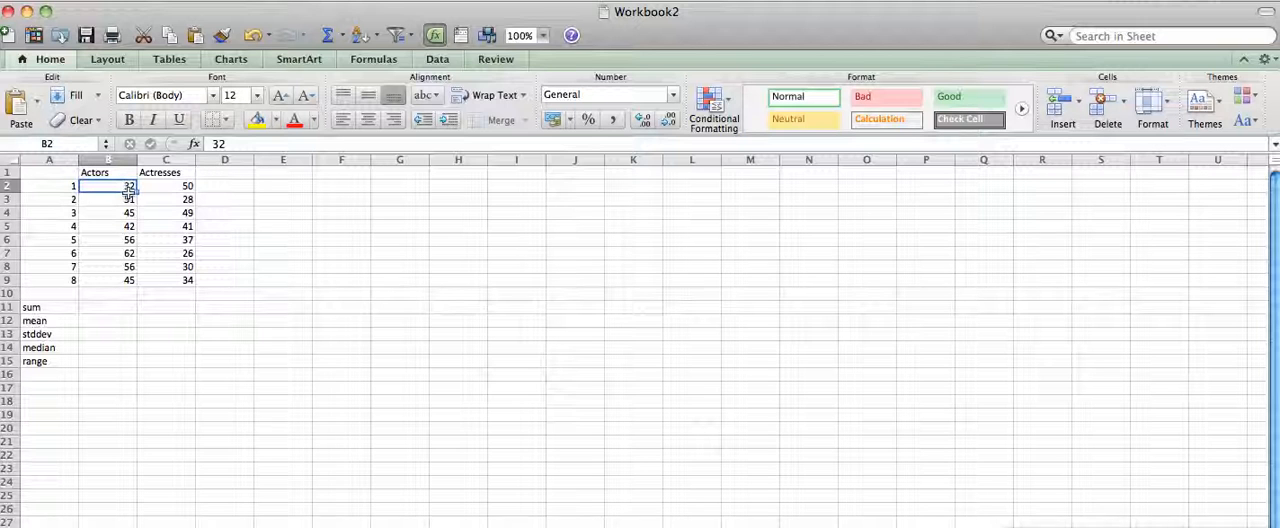
{"action": "left_click_drag", "start_coordinate": [128, 186], "coordinate": [124, 280]}
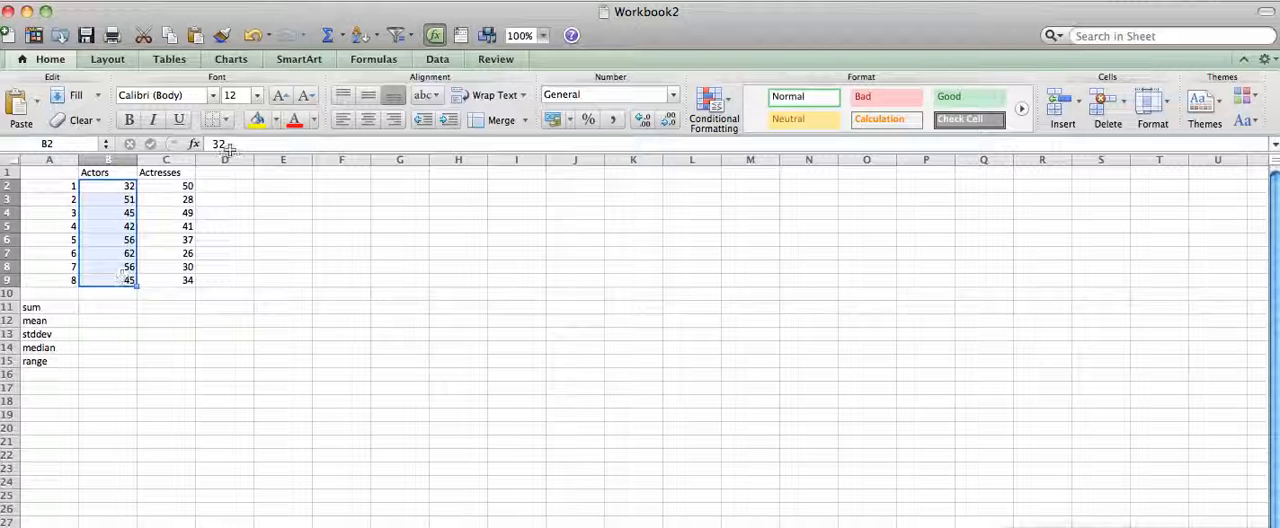
{"action": "left_click", "coordinate": [330, 38]}
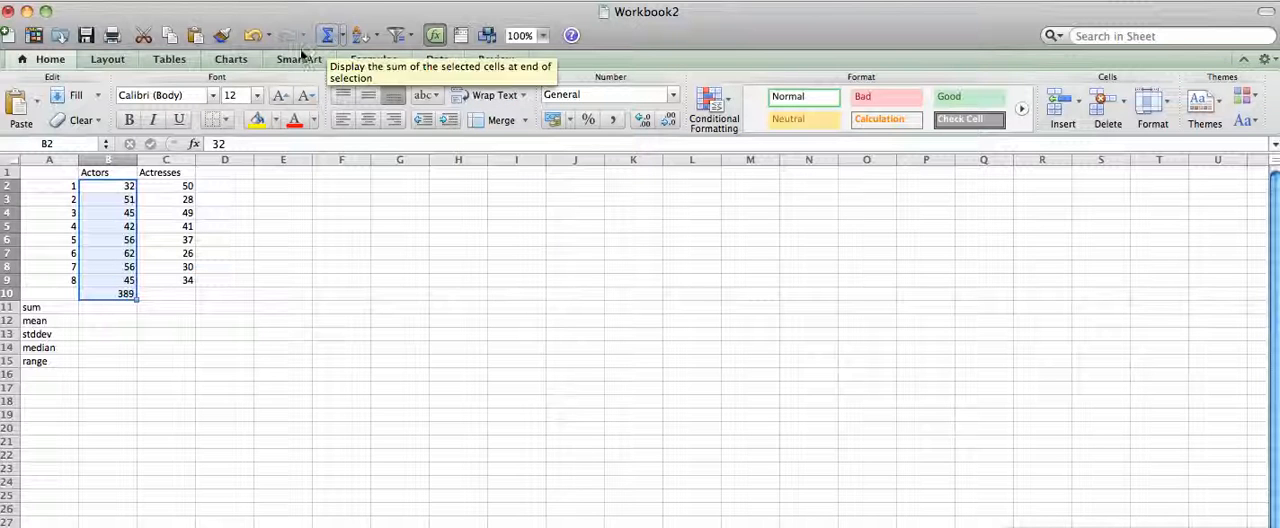
Move the Actors total from B10 to B11 in the sum row by cutting and pasting it.
{"action": "left_click", "coordinate": [112, 293]}
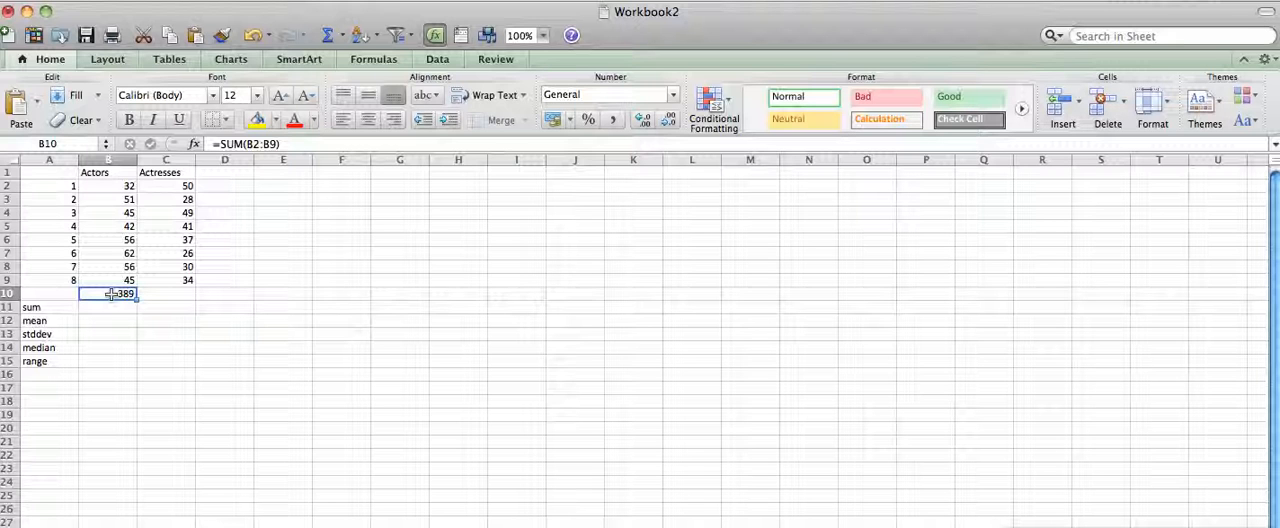
{"action": "left_click", "coordinate": [105, 310]}
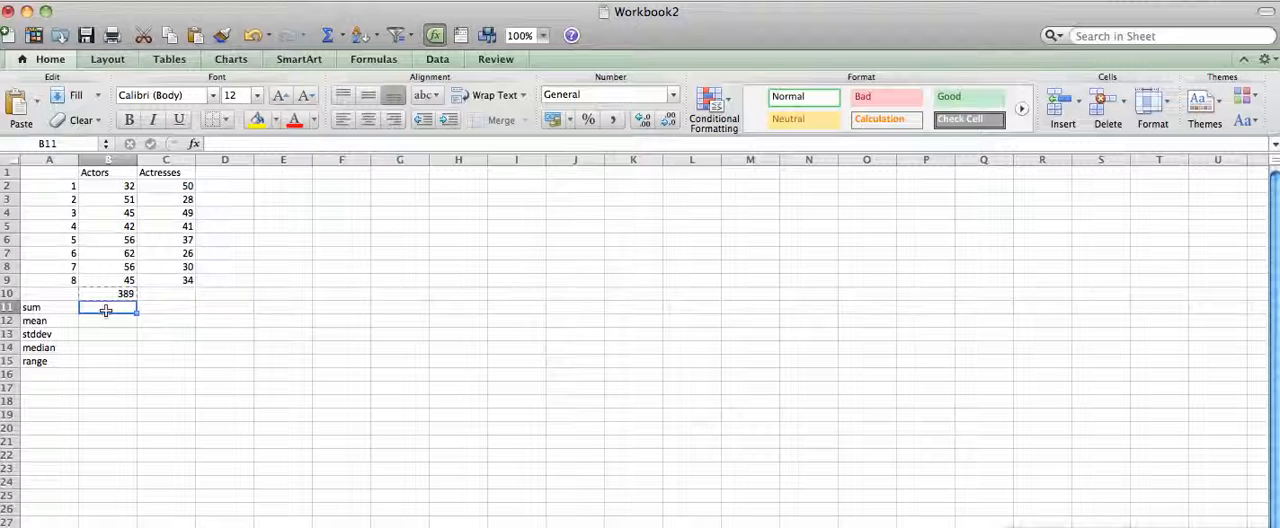
{"action": "key", "text": "super+v"}
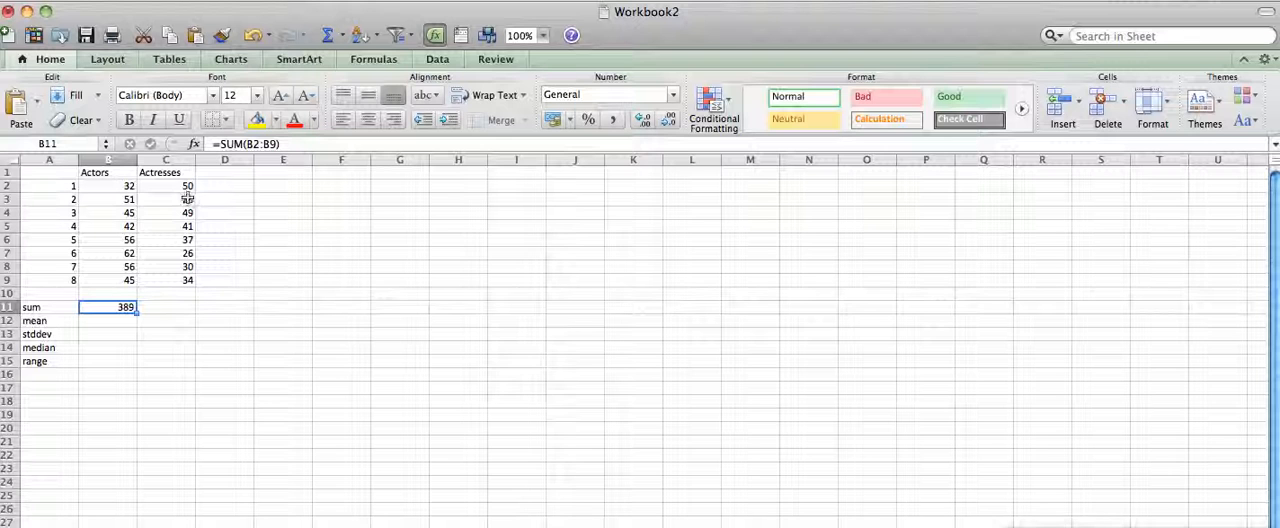
Enter the formula =sum(c2:c9) in C11 to total the Actresses values.
{"action": "left_click", "coordinate": [186, 189]}
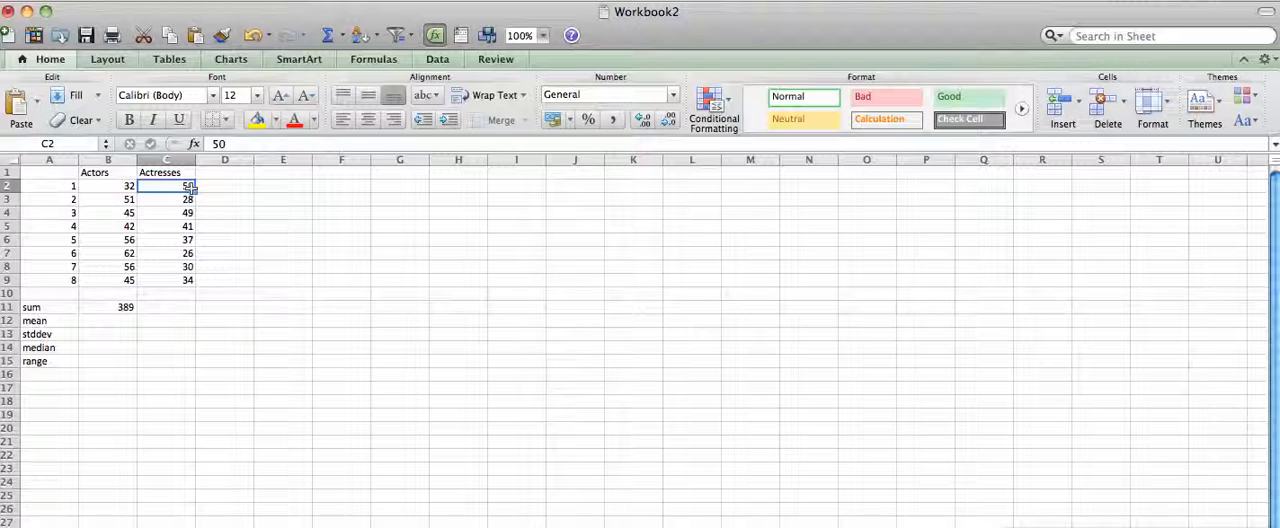
{"action": "left_click", "coordinate": [167, 311]}
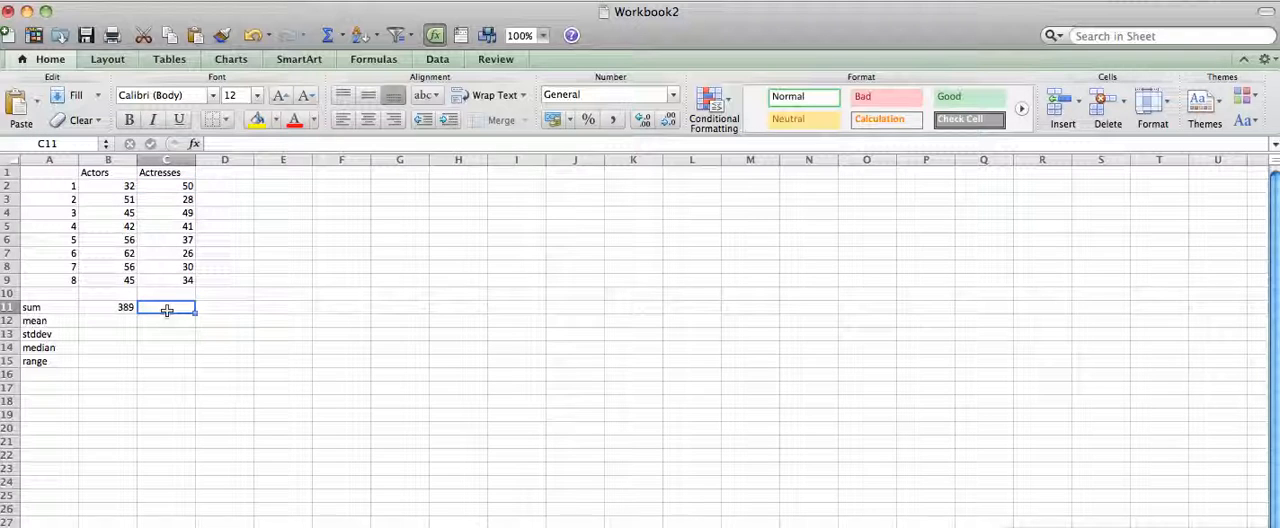
{"action": "type", "text": "=sum("}
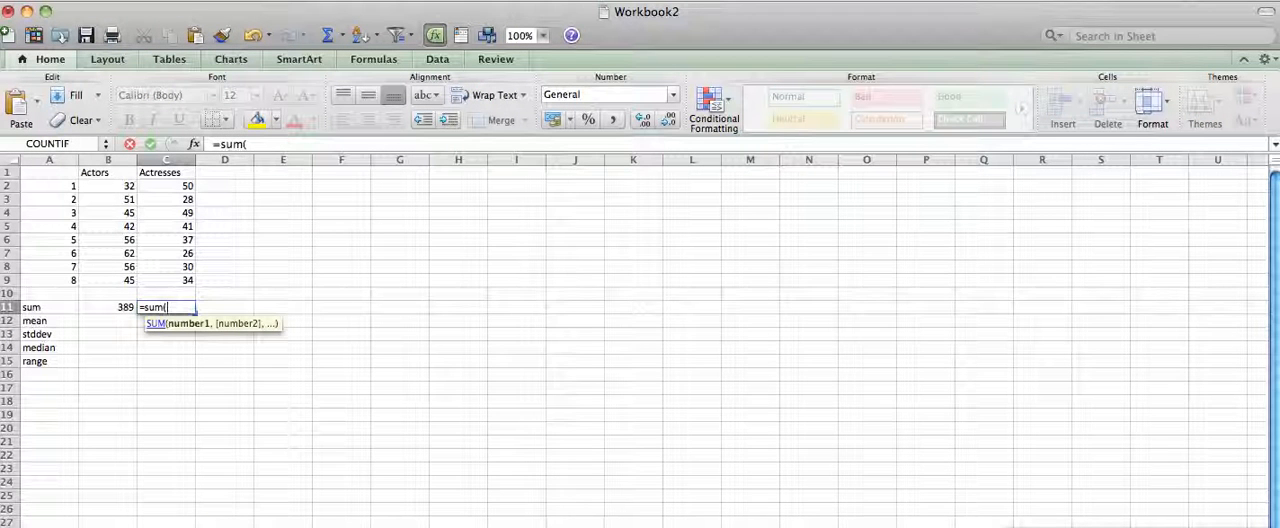
{"action": "type", "text": "c2:"}
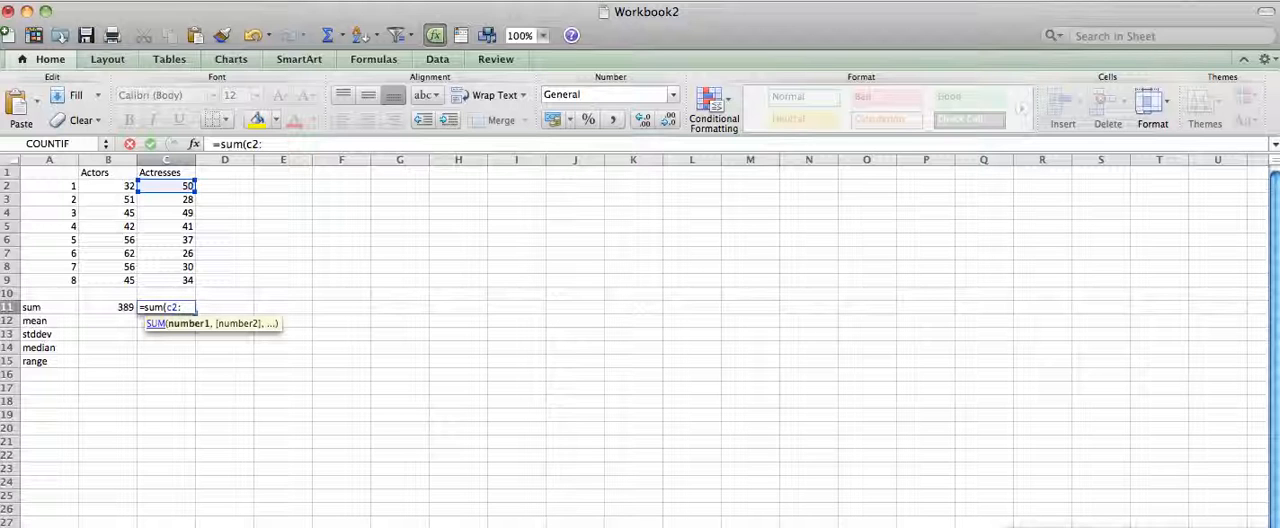
{"action": "type", "text": "c9"}
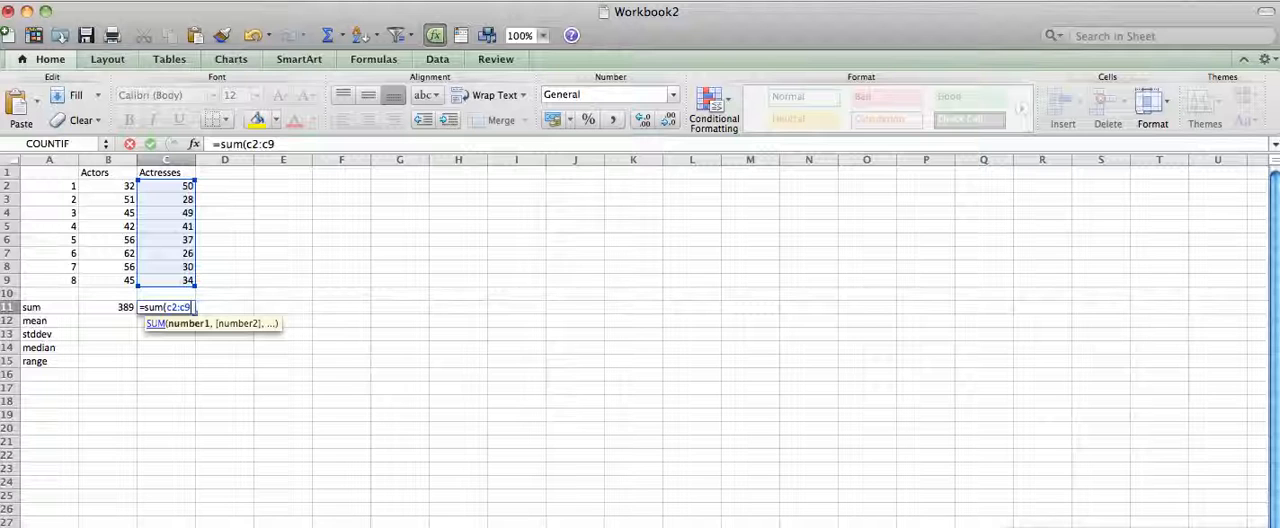
{"action": "type", "text": ")"}
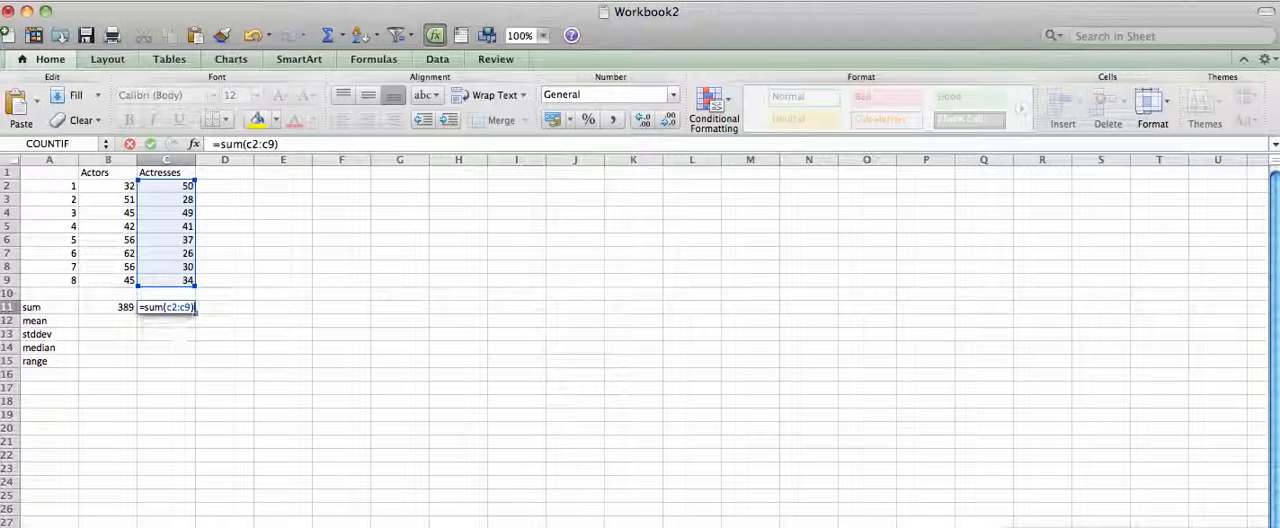
{"action": "key", "text": "Return"}
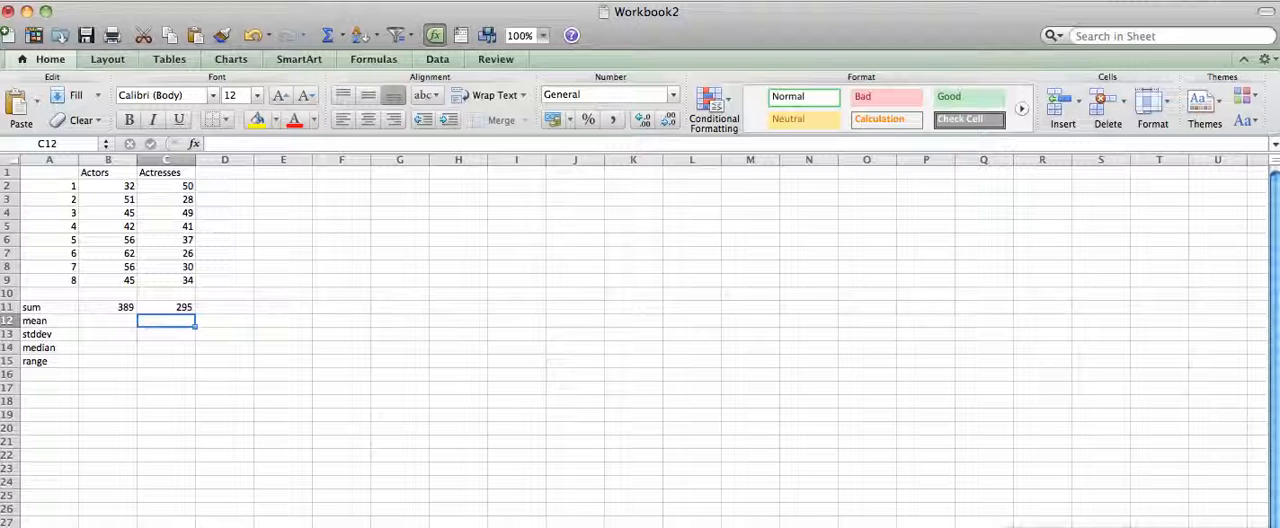
Enter the formula =average(b2:b9) in B12 to calculate the Actors mean.
{"action": "left_click", "coordinate": [111, 321]}
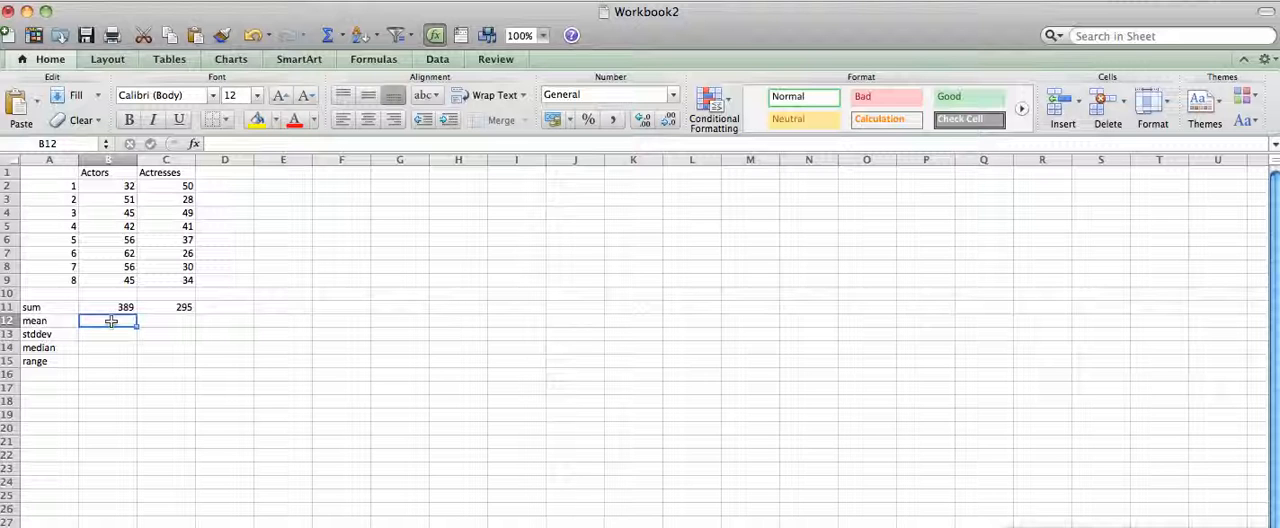
{"action": "type", "text": "=aver"}
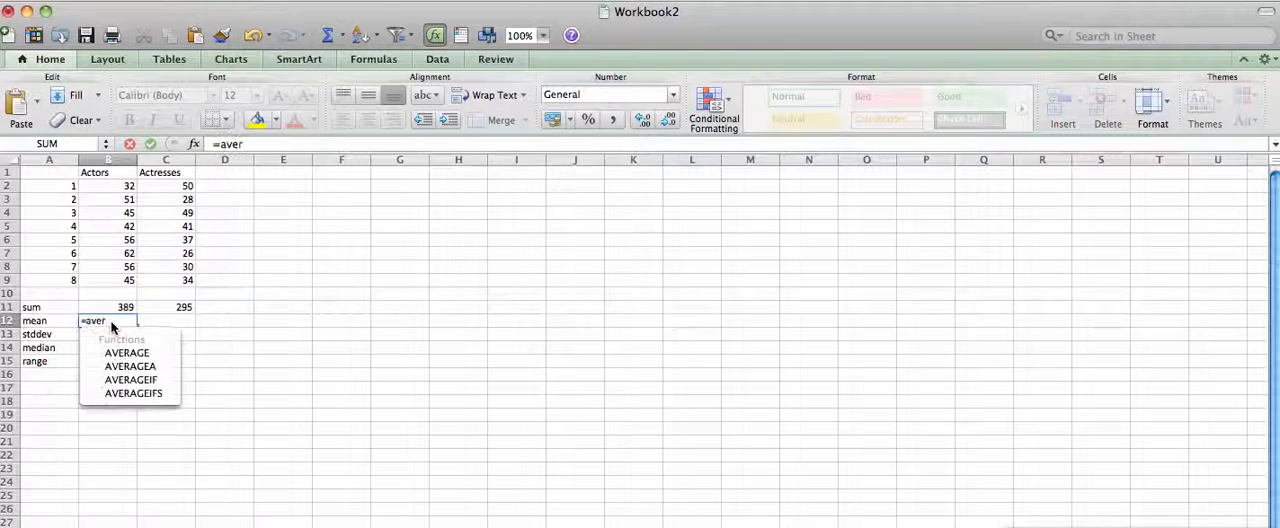
{"action": "type", "text": "age("}
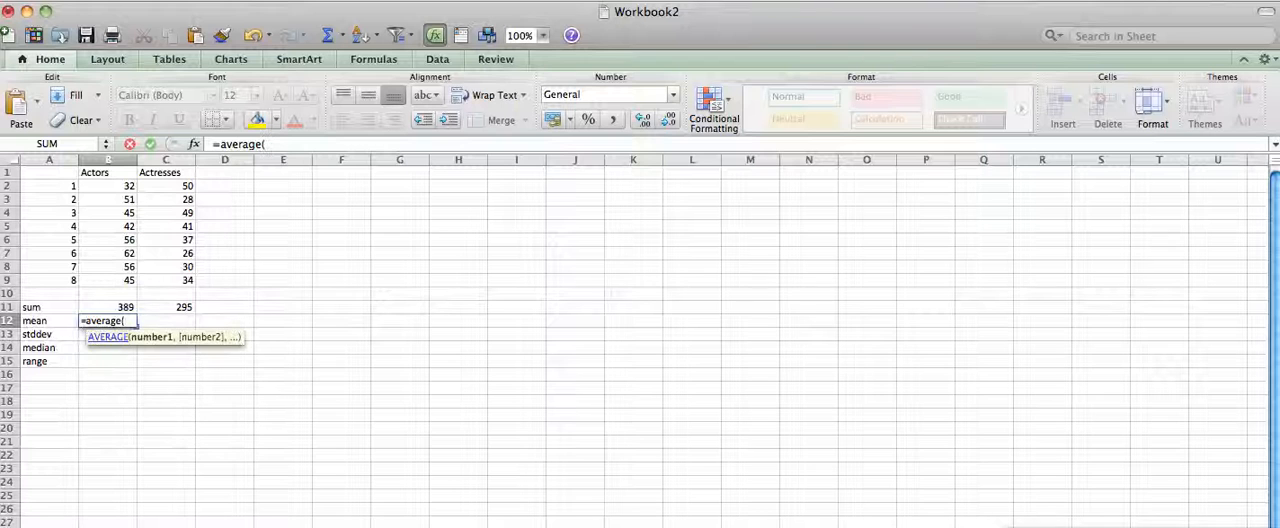
{"action": "type", "text": "b2:b9)"}
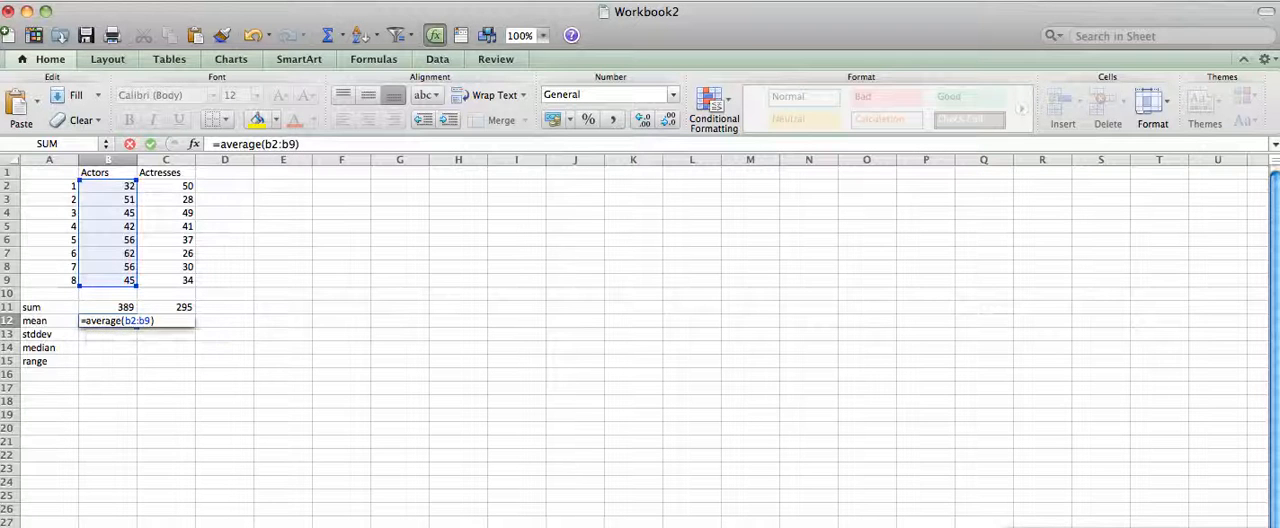
{"action": "key", "text": "Return"}
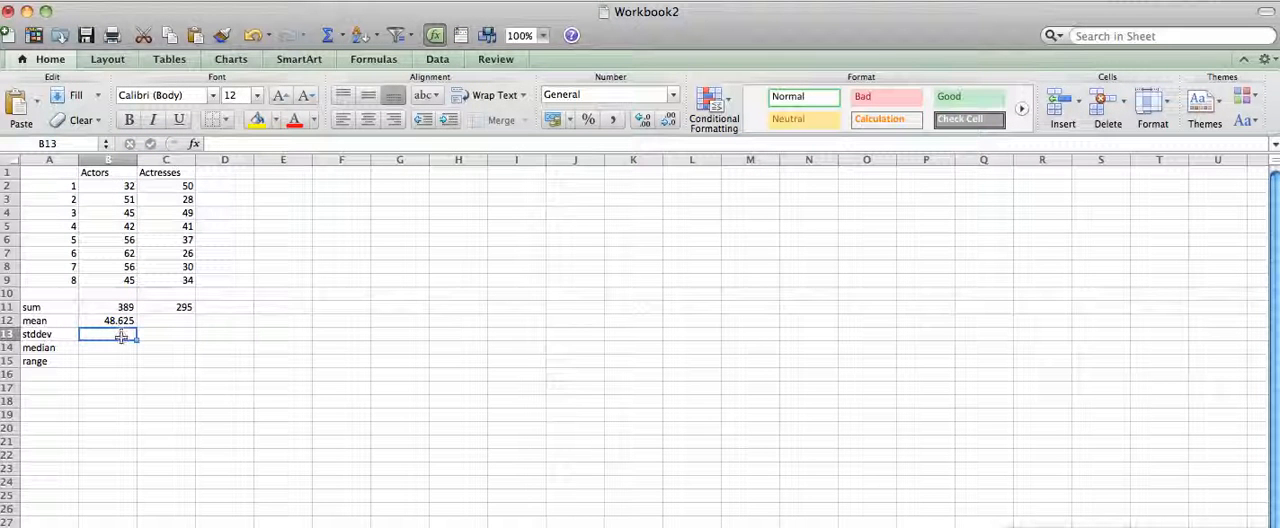
Enter the formula =average(c2:c9) in C12 to calculate the Actresses mean.
{"action": "left_click", "coordinate": [156, 324]}
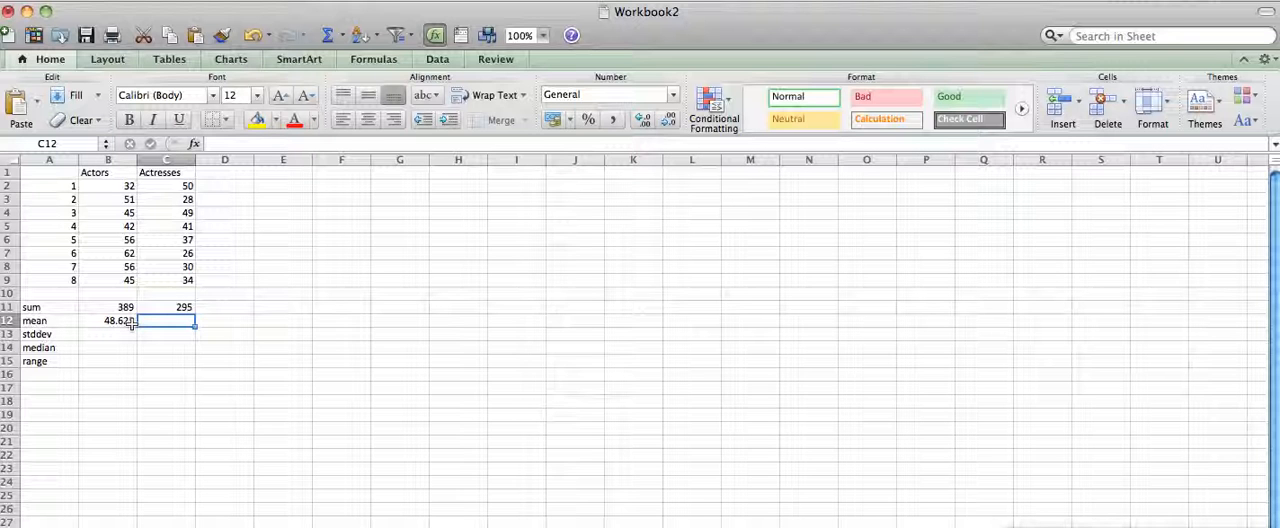
{"action": "type", "text": "="}
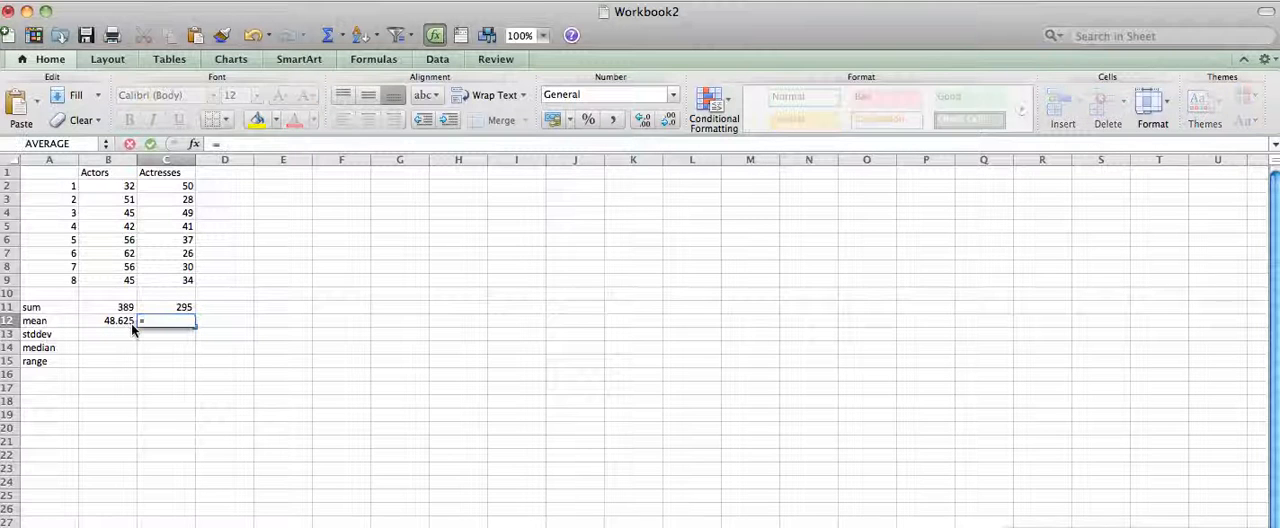
{"action": "type", "text": "aver"}
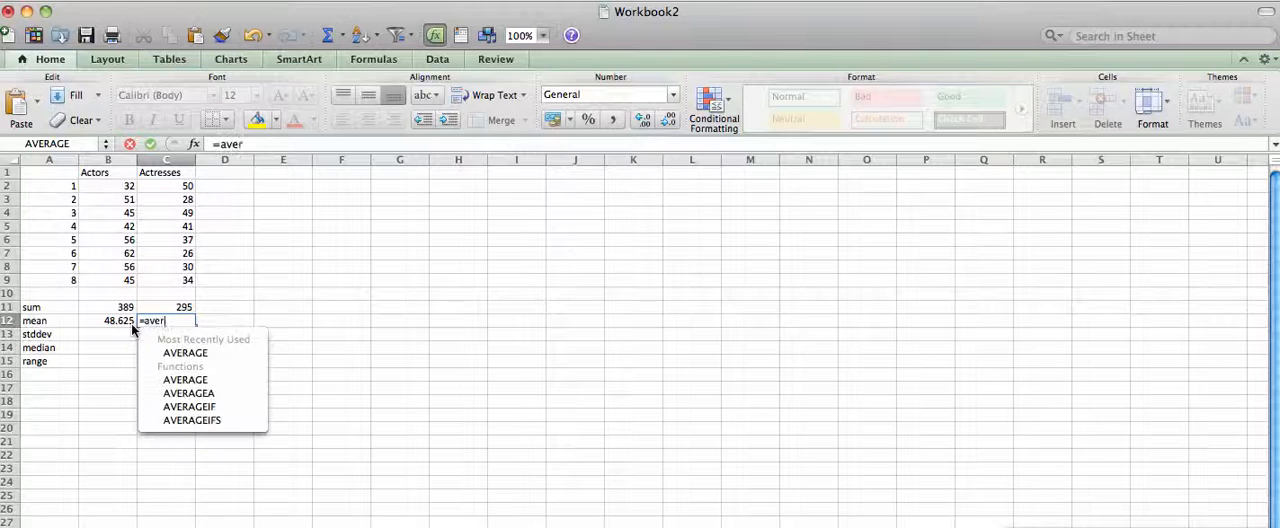
{"action": "type", "text": "age("}
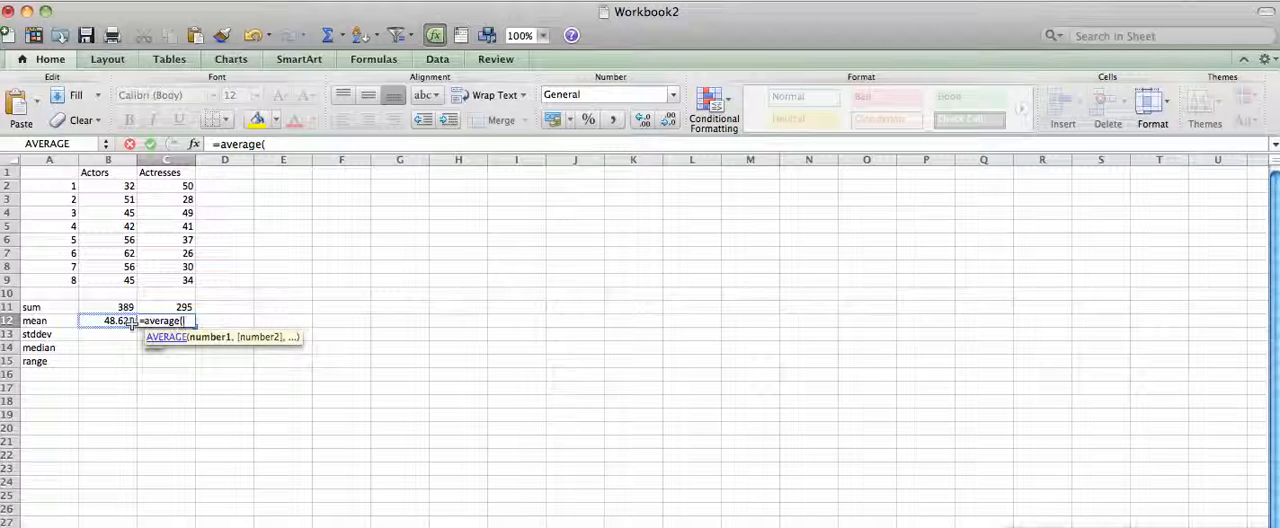
{"action": "type", "text": "c2:c"}
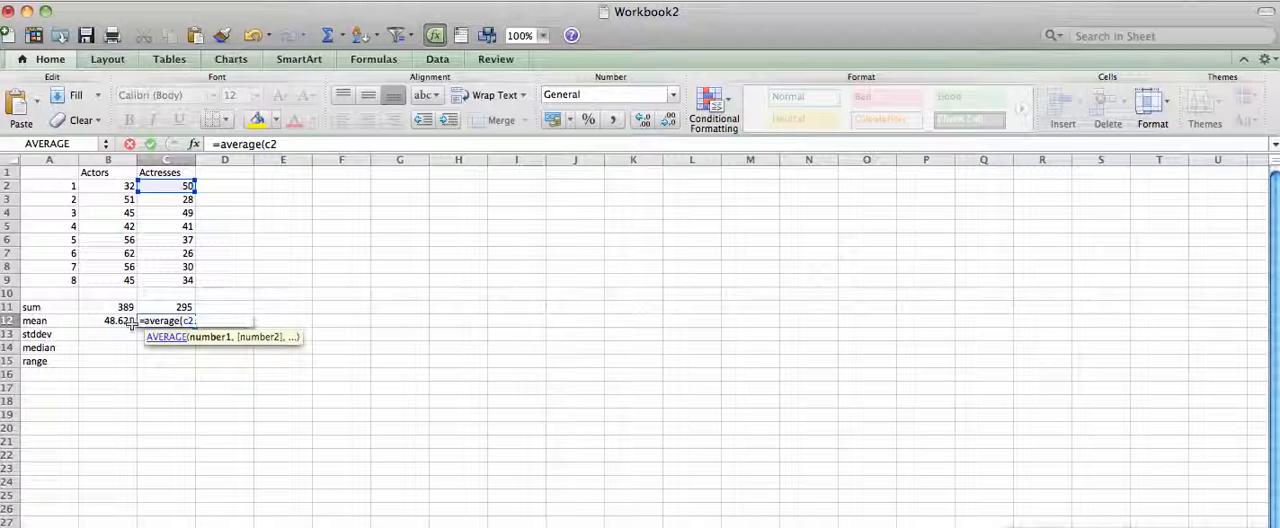
{"action": "type", "text": "9)"}
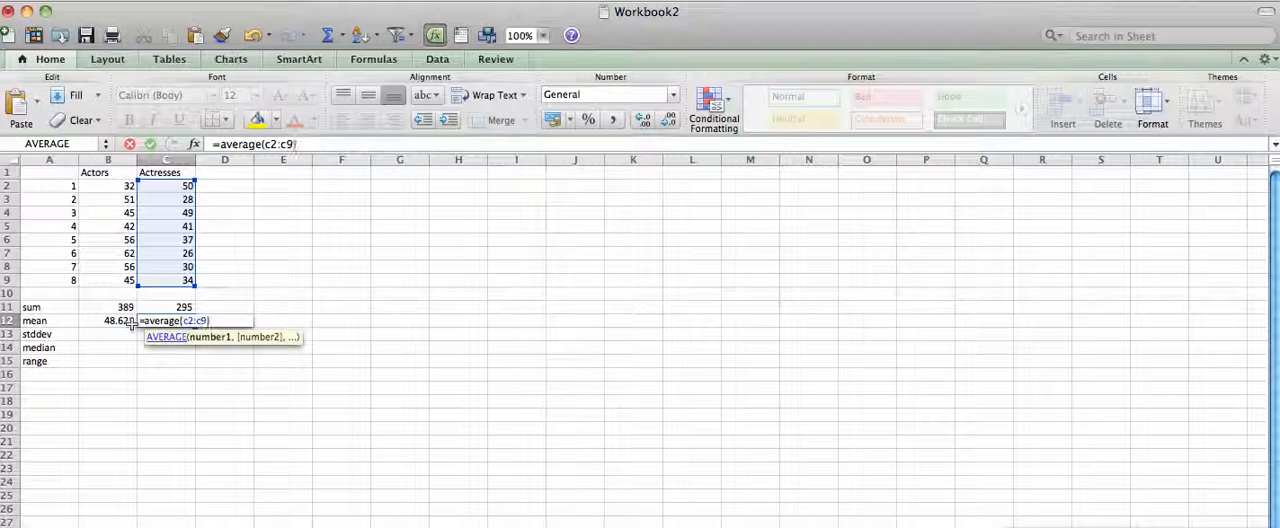
{"action": "key", "text": "Return"}
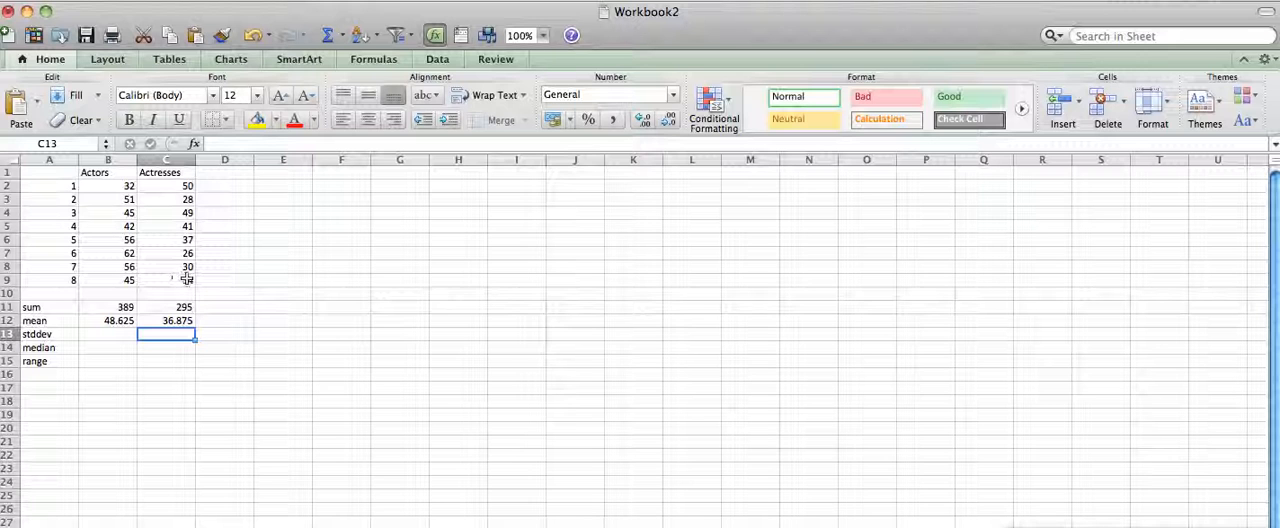
Add the column heading "Actors + 3" in D1.
{"action": "left_click", "coordinate": [220, 176]}
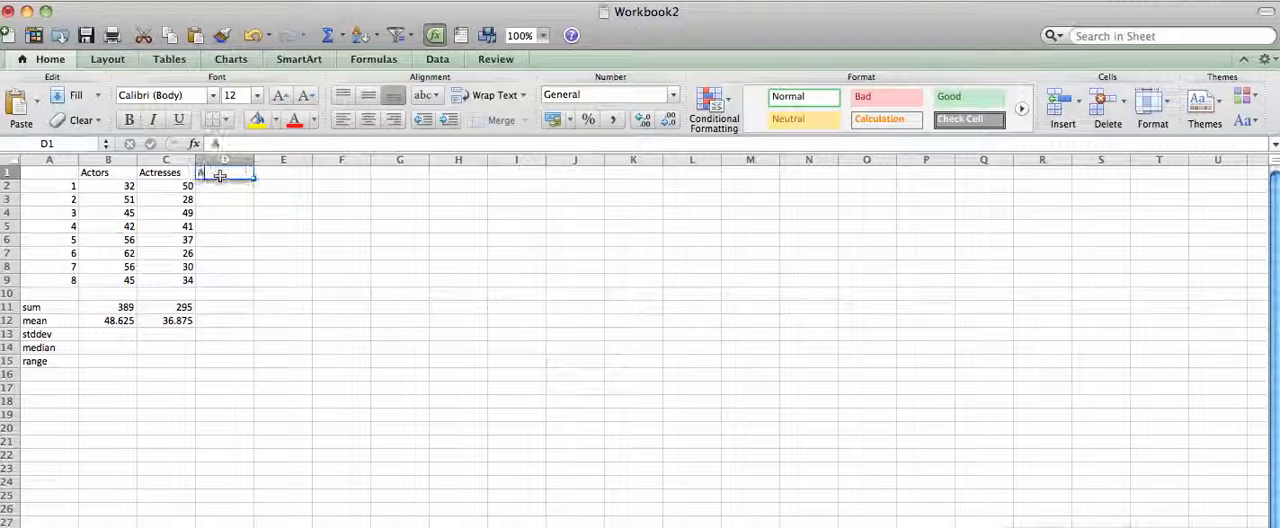
{"action": "type", "text": "Actors + a"}
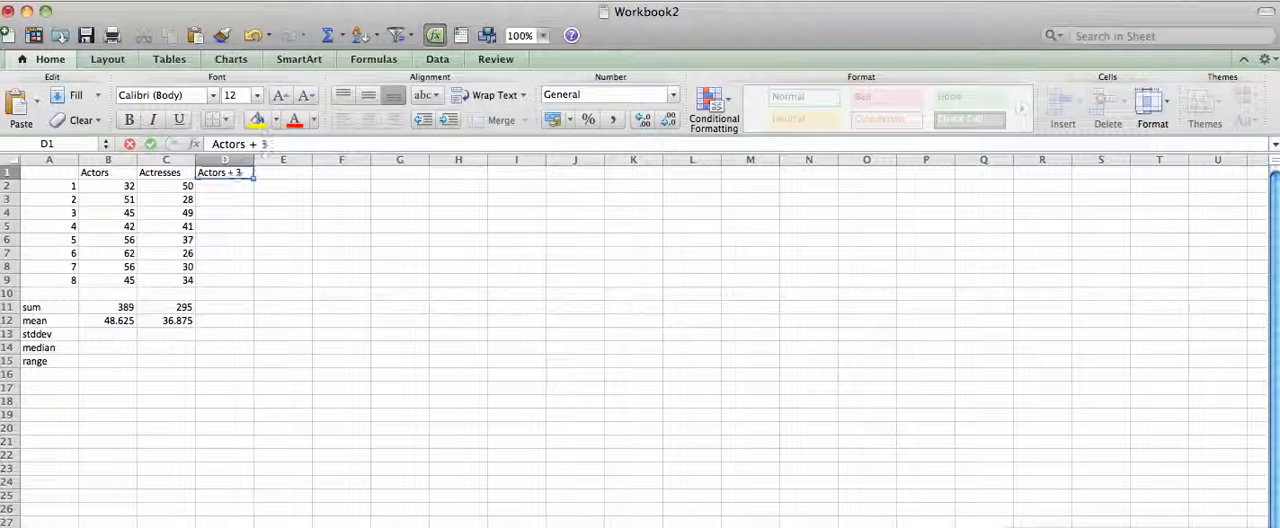
{"action": "key", "text": "Return"}
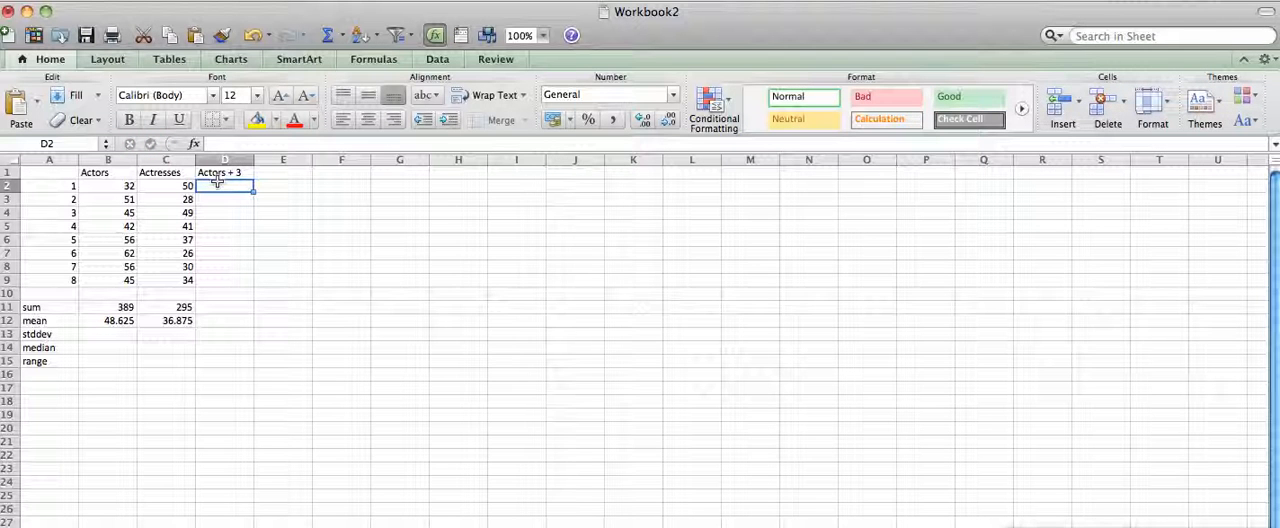
Enter the formula =b2+3 in D2 to add 3 to the first Actors value.
{"action": "type", "text": "="}
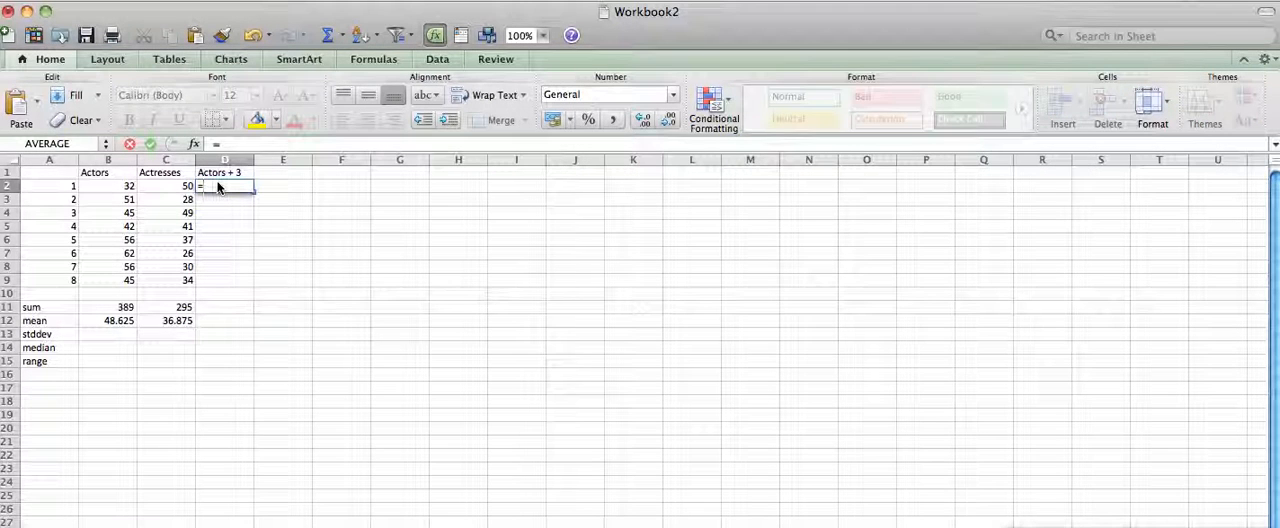
{"action": "type", "text": "b2"}
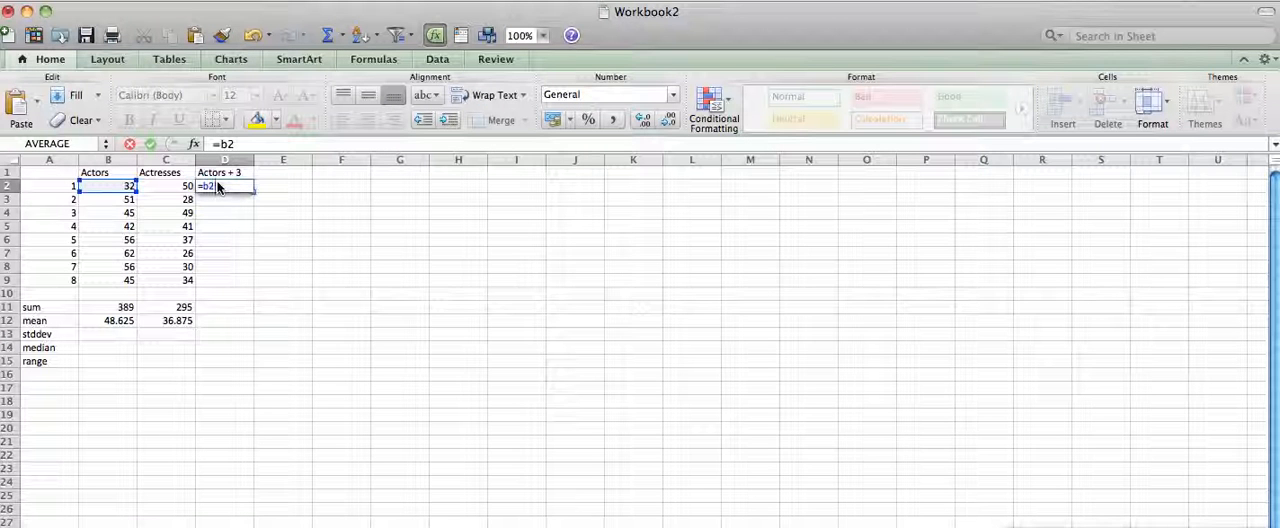
{"action": "type", "text": "+3"}
{"action": "key", "text": "Return"}
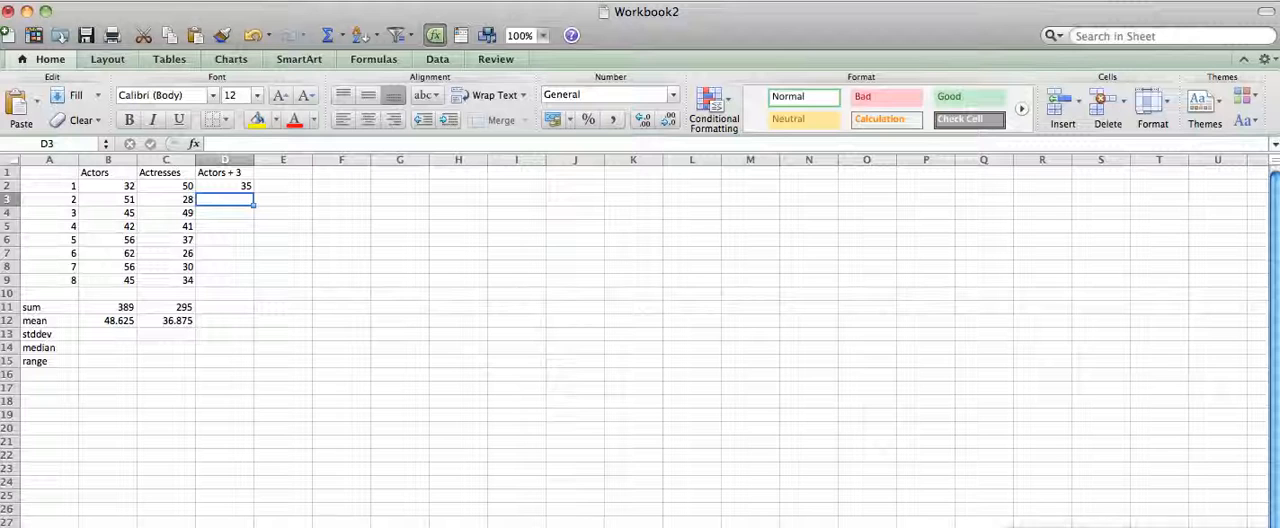
Copy the formula in D2 and paste it into D3:D9 for the remaining Actors values.
{"action": "left_click", "coordinate": [222, 186]}
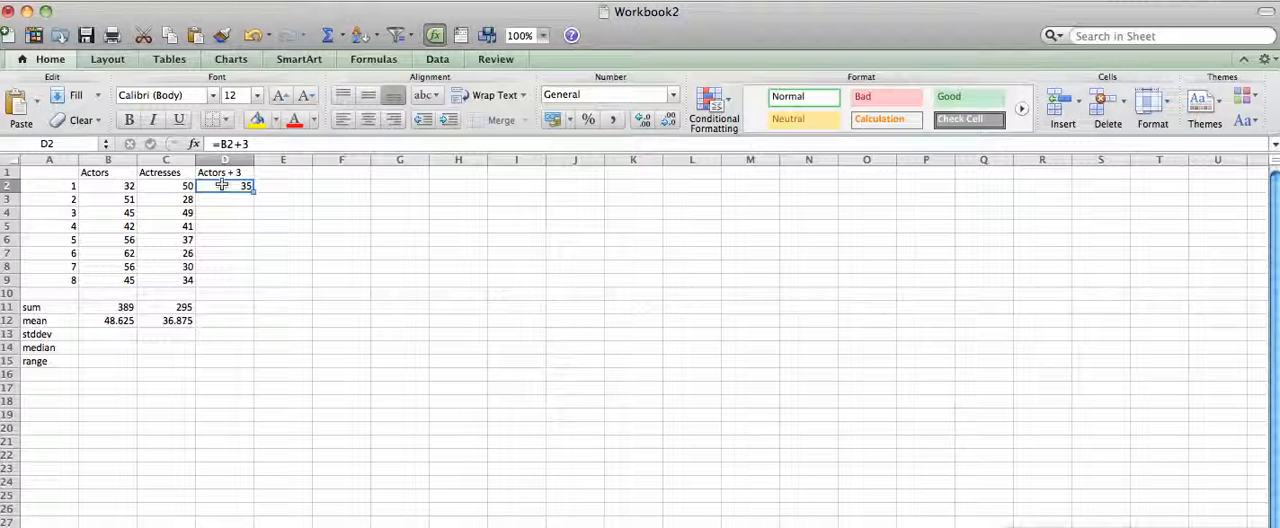
{"action": "left_click_drag", "start_coordinate": [224, 199], "coordinate": [225, 276]}
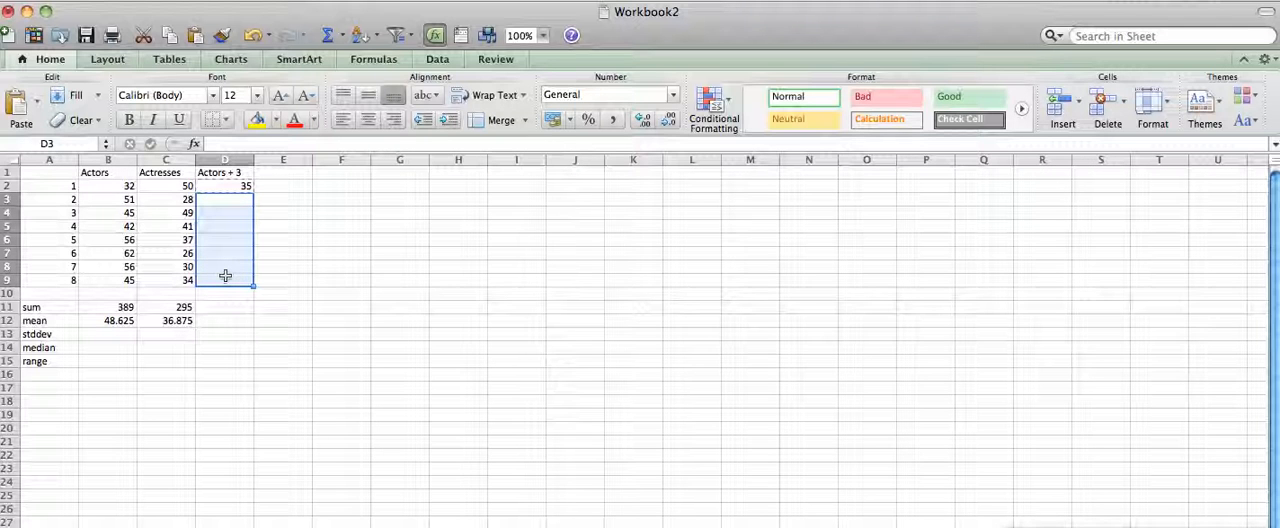
{"action": "key", "text": "super+v"}
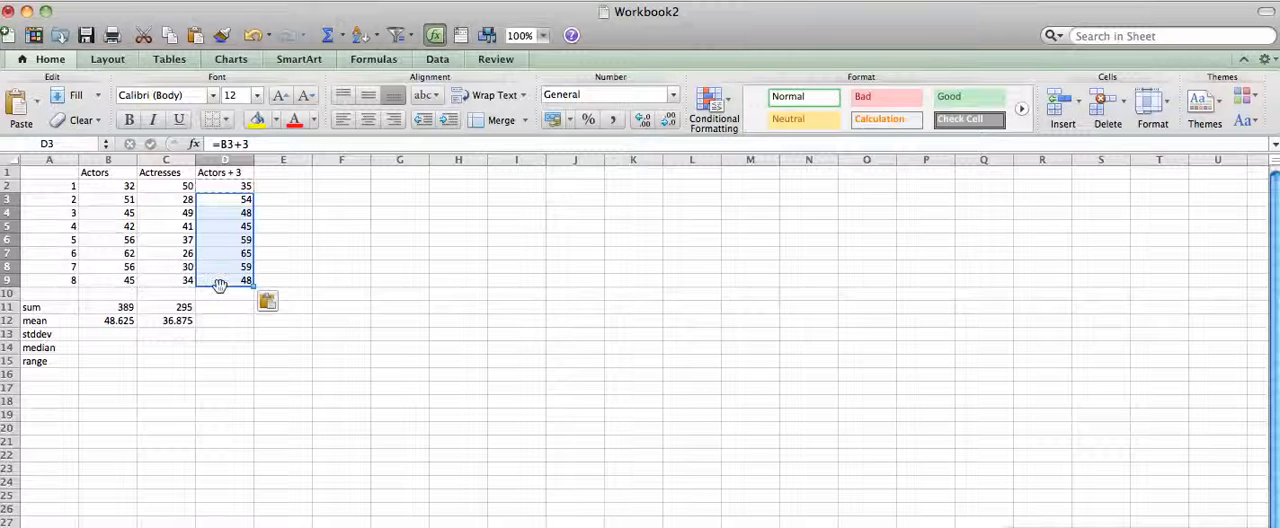
Copy the Actresses sum formula from C11 into D11 to total the Actors + 3 column.
{"action": "left_click", "coordinate": [224, 319]}
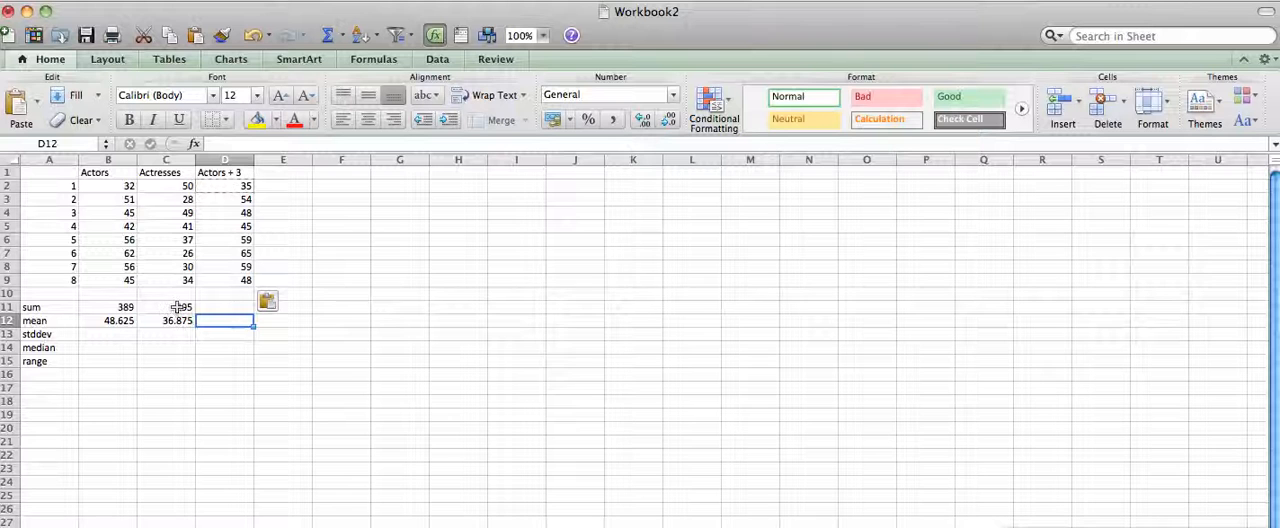
{"action": "left_click", "coordinate": [177, 307]}
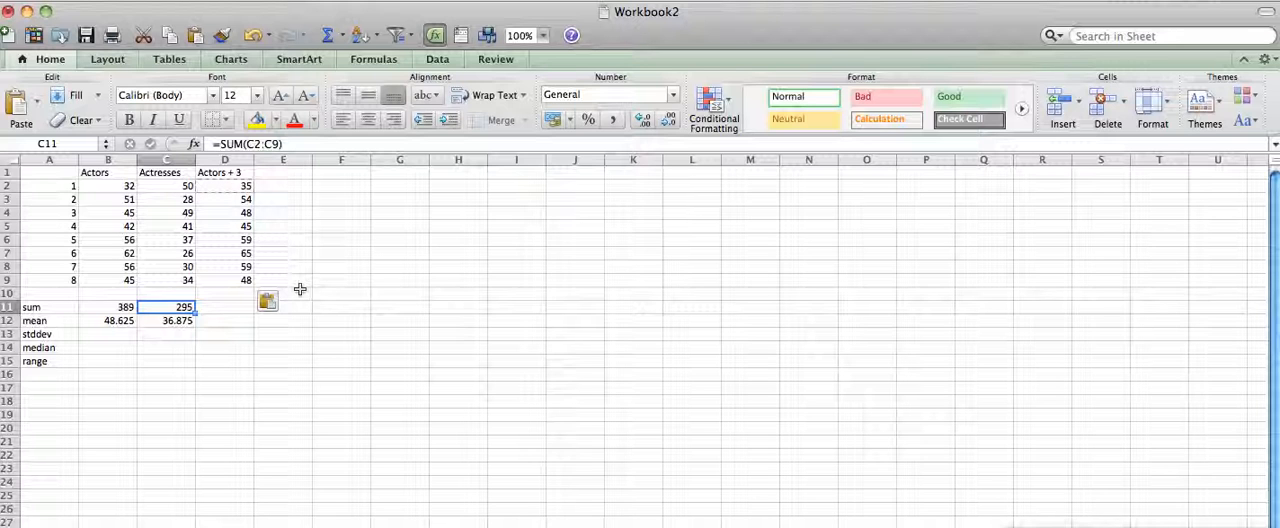
{"action": "key", "text": "super+c"}
{"action": "left_click", "coordinate": [244, 308]}
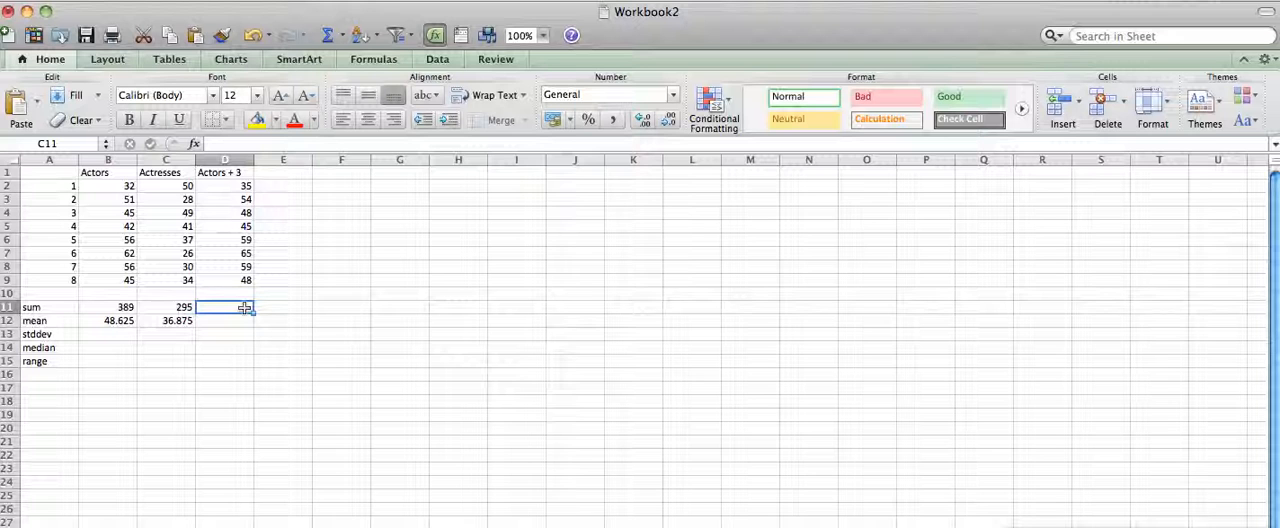
{"action": "key", "text": "super+v"}
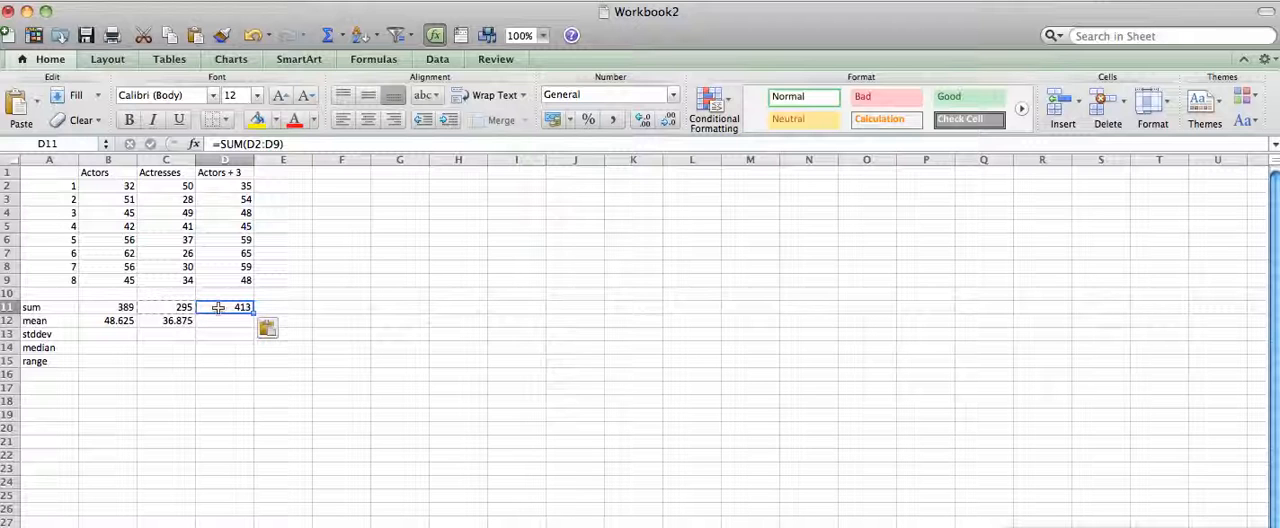
Copy the Actresses mean formula from C12 into D12 to average the Actors + 3 column.
{"action": "left_click", "coordinate": [176, 323]}
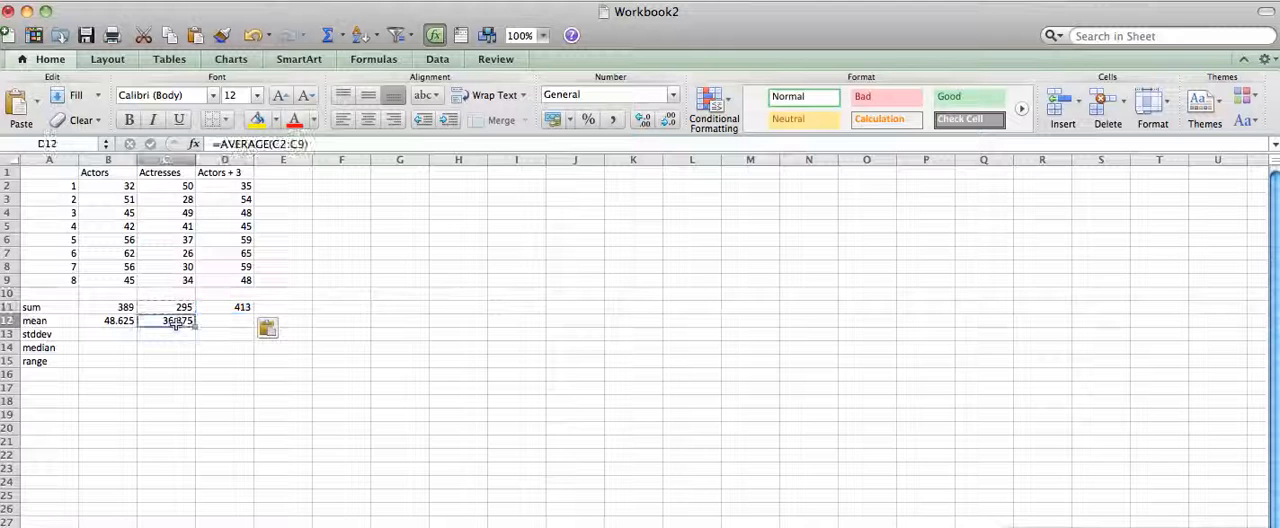
{"action": "key", "text": "super+c"}
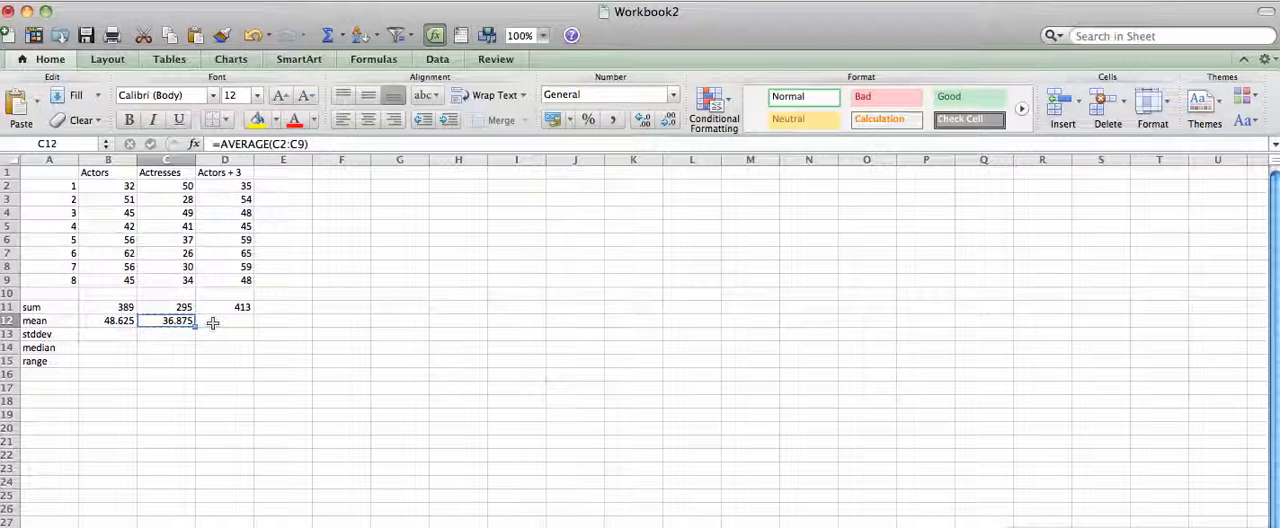
{"action": "left_click", "coordinate": [212, 323]}
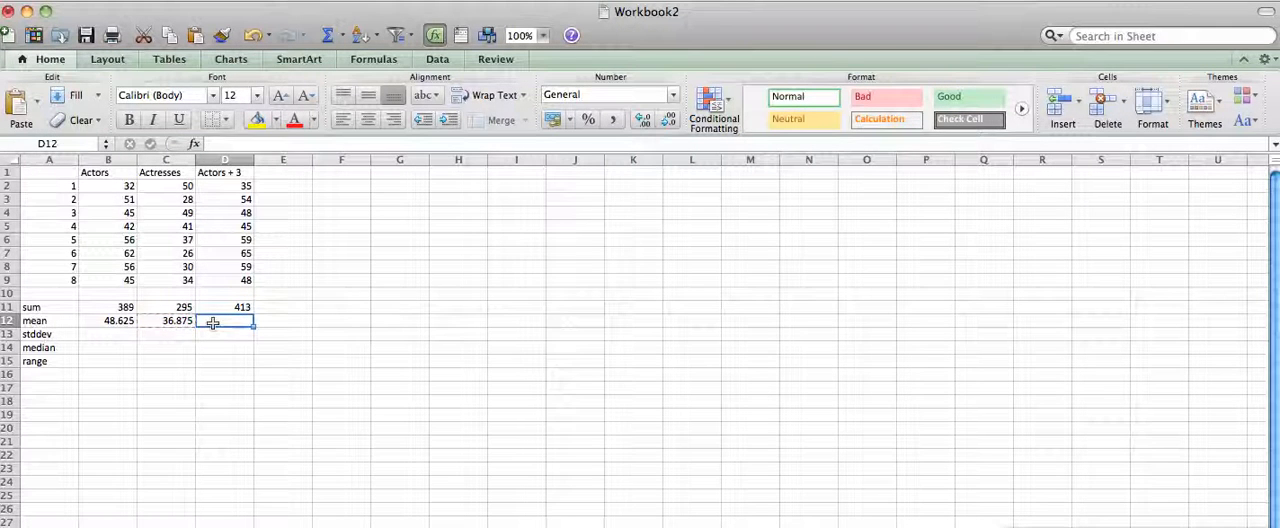
{"action": "key", "text": "super+v"}
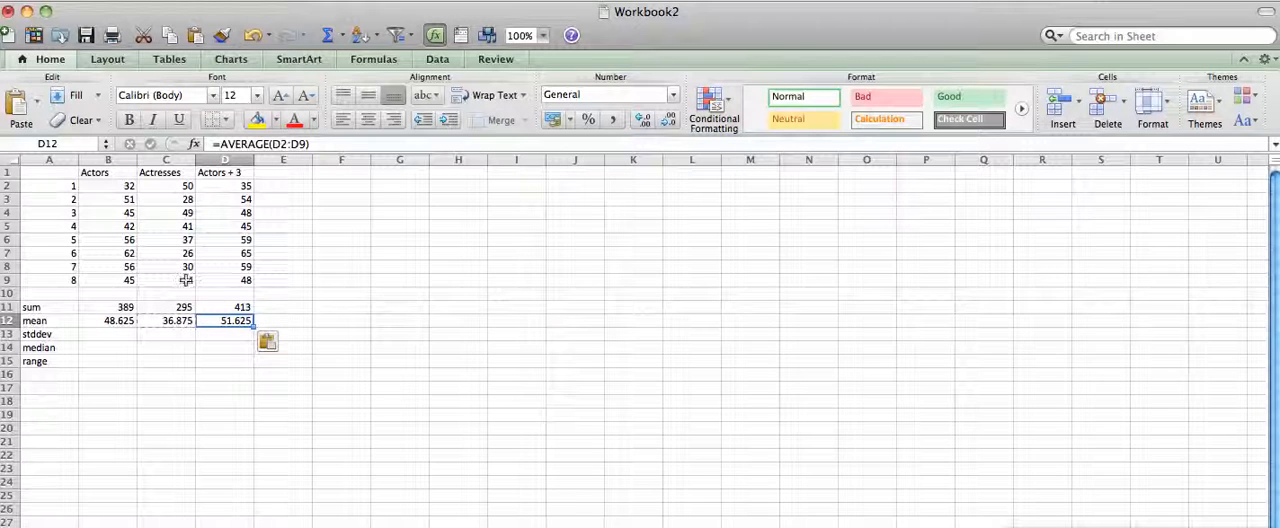
Enter the formula =STDEV.S(b2:b9) in B13 to calculate the Actors sample standard deviation.
{"action": "left_click", "coordinate": [108, 338]}
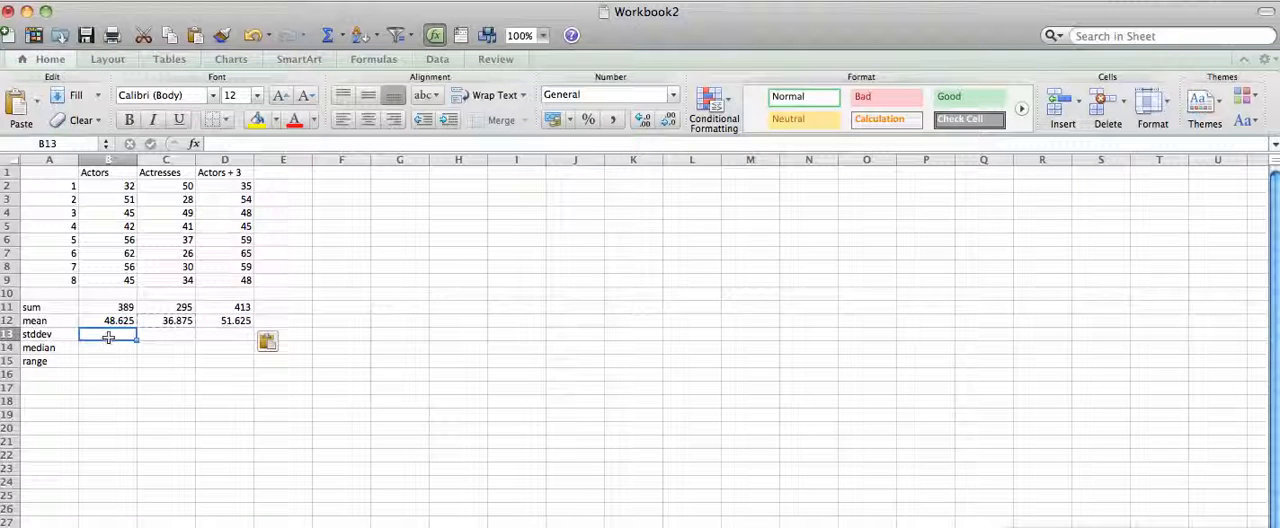
{"action": "type", "text": "="}
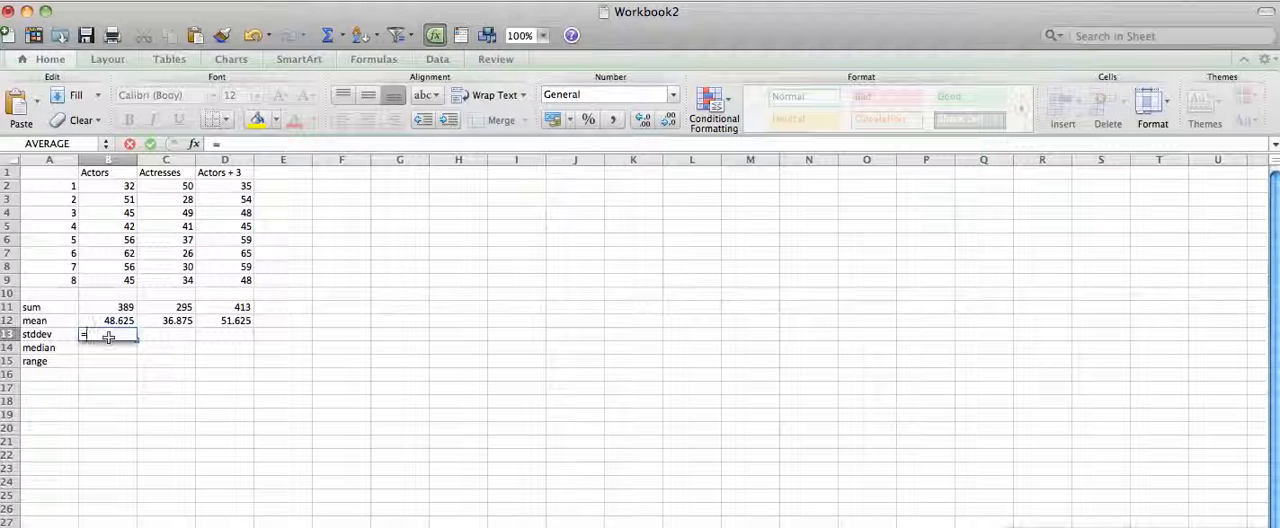
{"action": "type", "text": "std"}
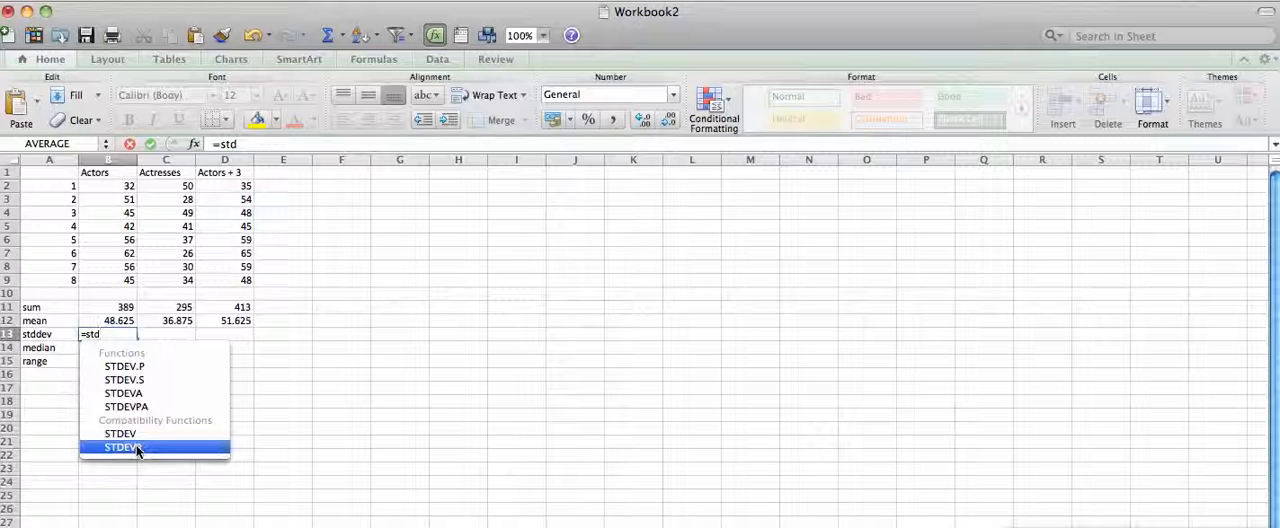
{"action": "double_click", "coordinate": [138, 381]}
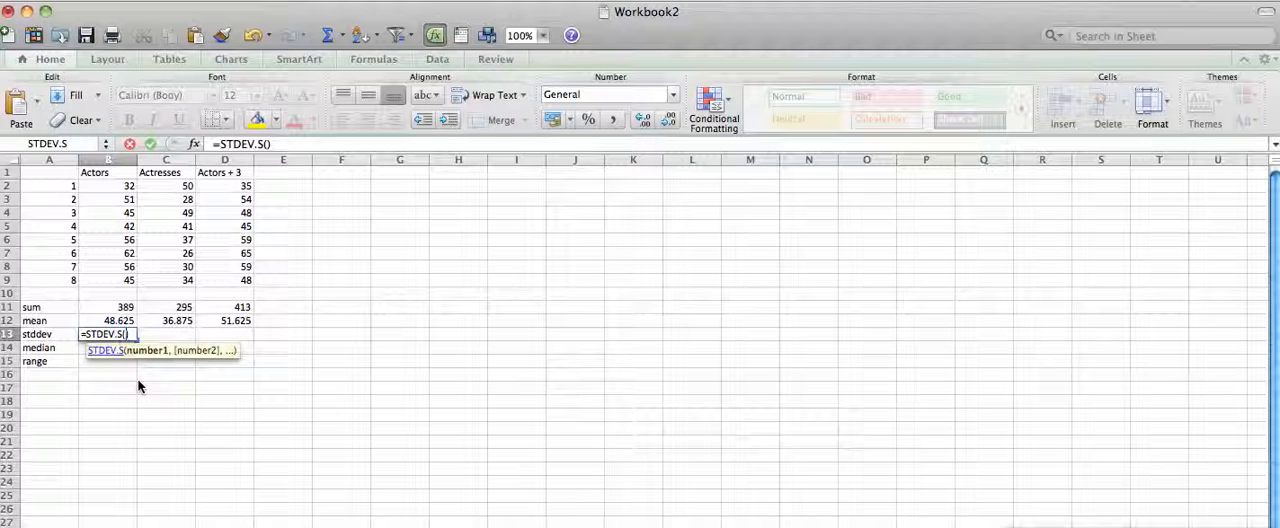
{"action": "type", "text": "b"}
{"action": "type", "text": "2:"}
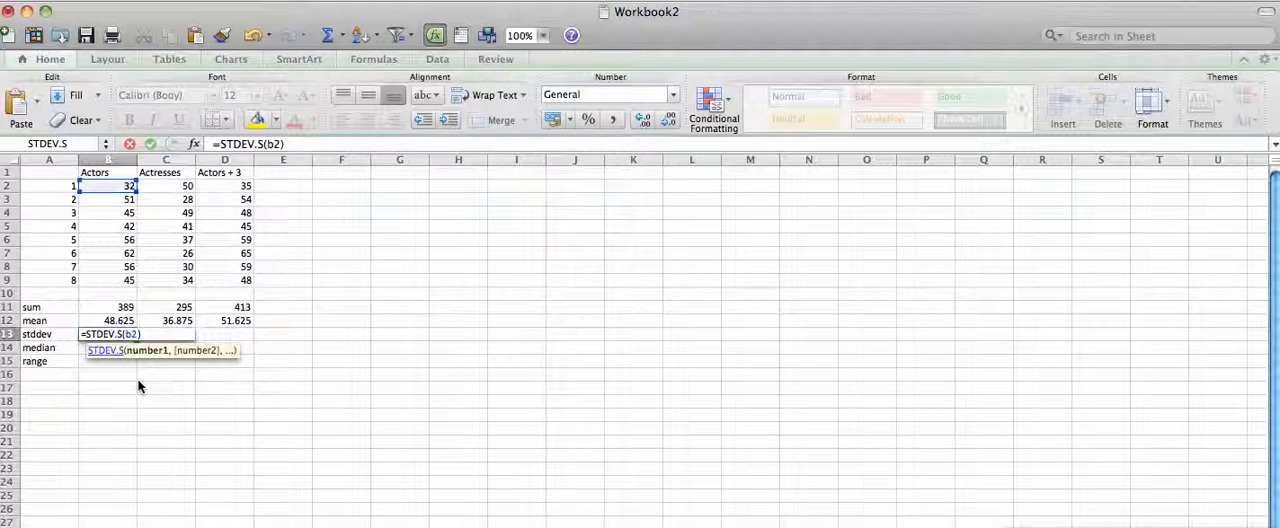
{"action": "type", "text": "b9"}
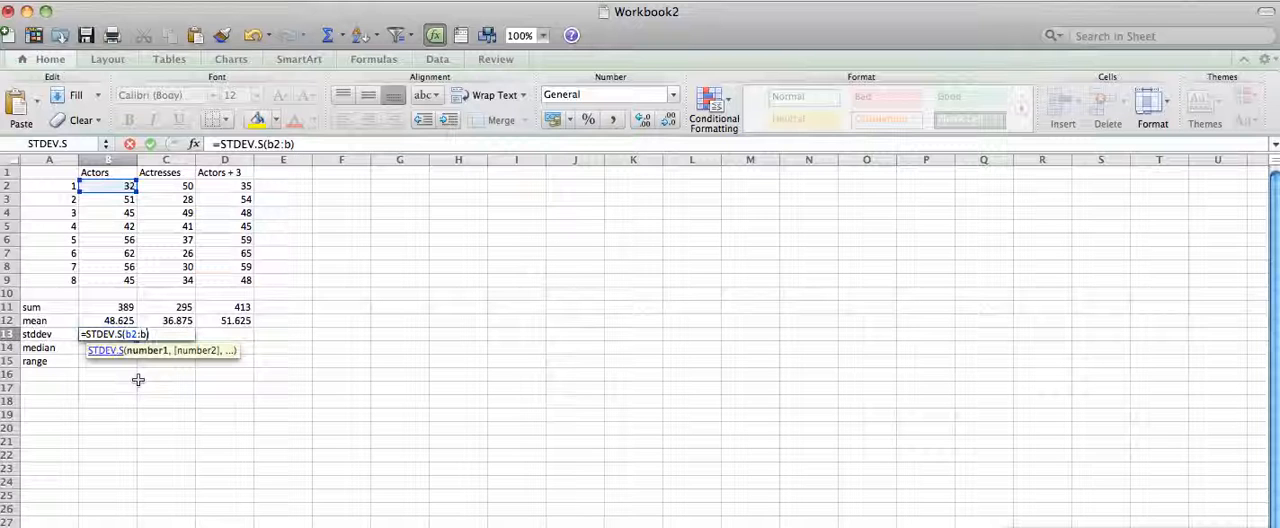
{"action": "key", "text": "Return"}
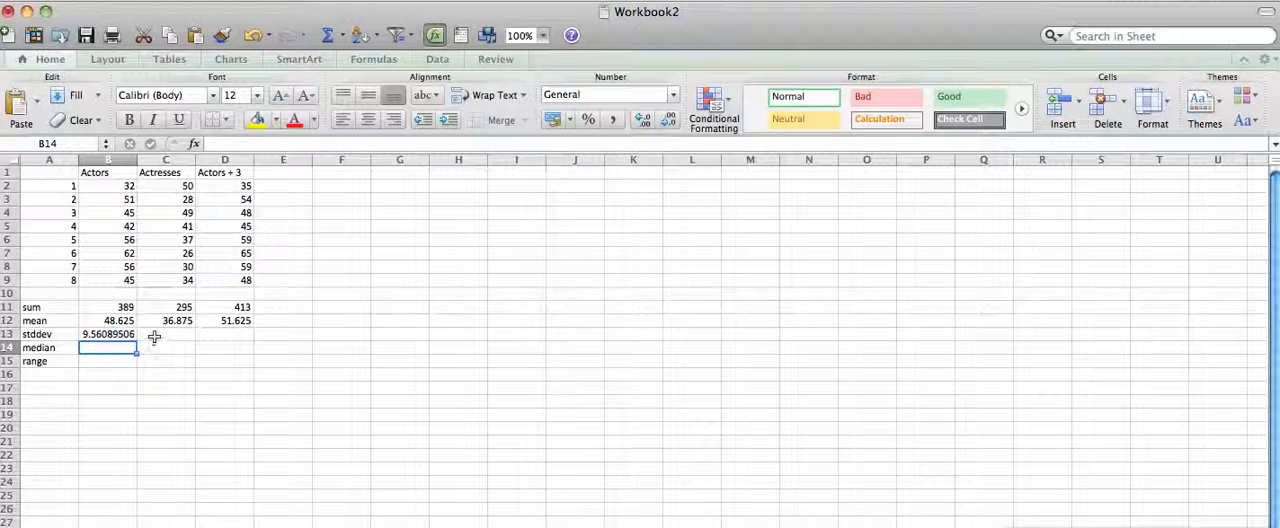
Enter the formula =STDEV.S(C2:C9) in C13 to calculate the Actresses sample standard deviation.
{"action": "left_click", "coordinate": [154, 337]}
{"action": "type", "text": "="}
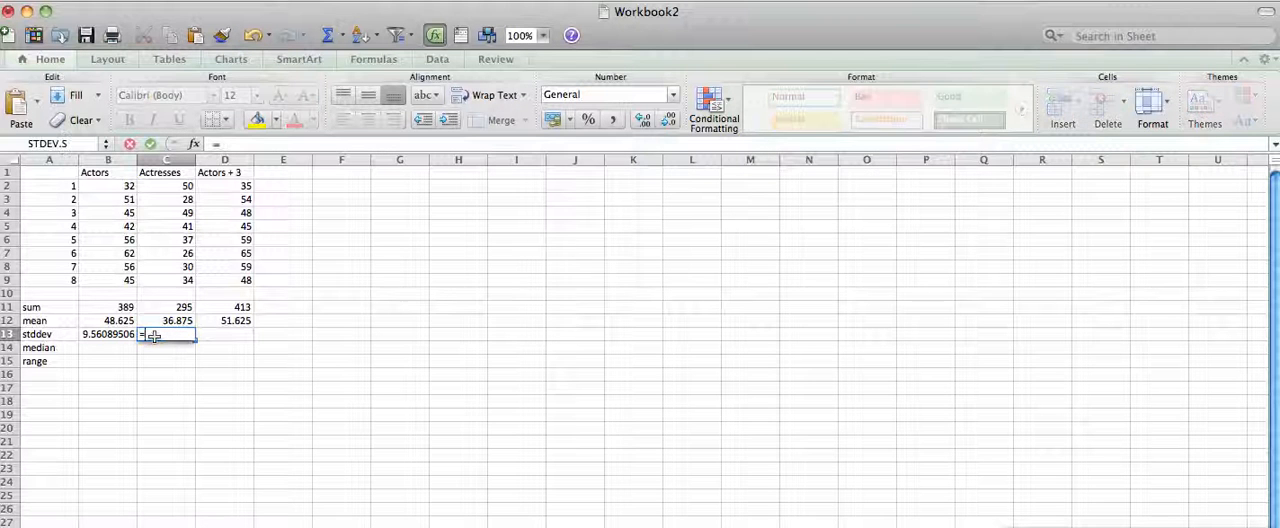
{"action": "type", "text": "std"}
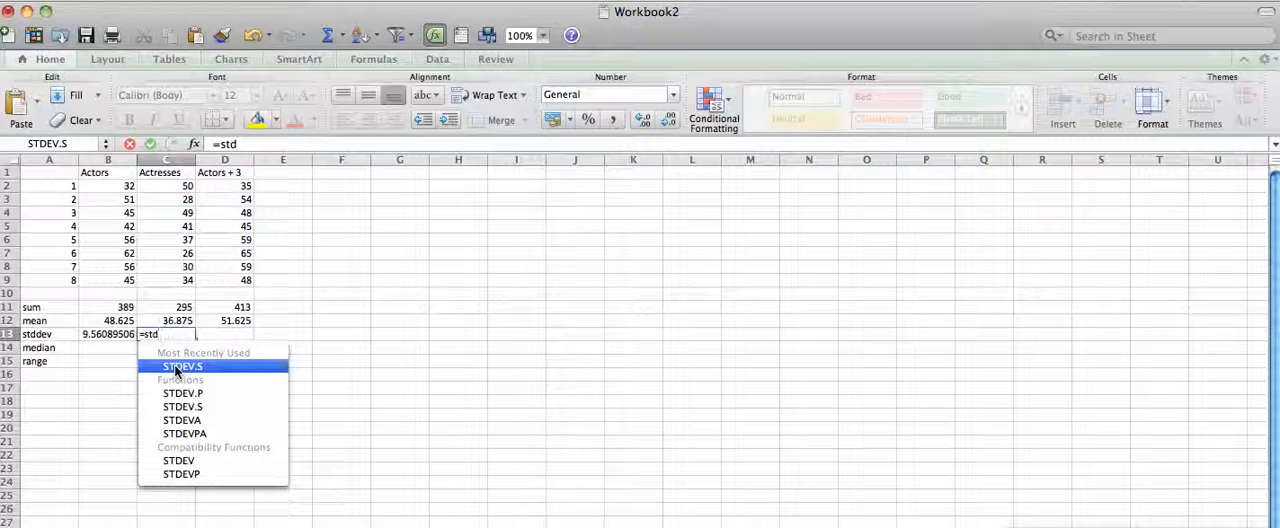
{"action": "double_click", "coordinate": [176, 367]}
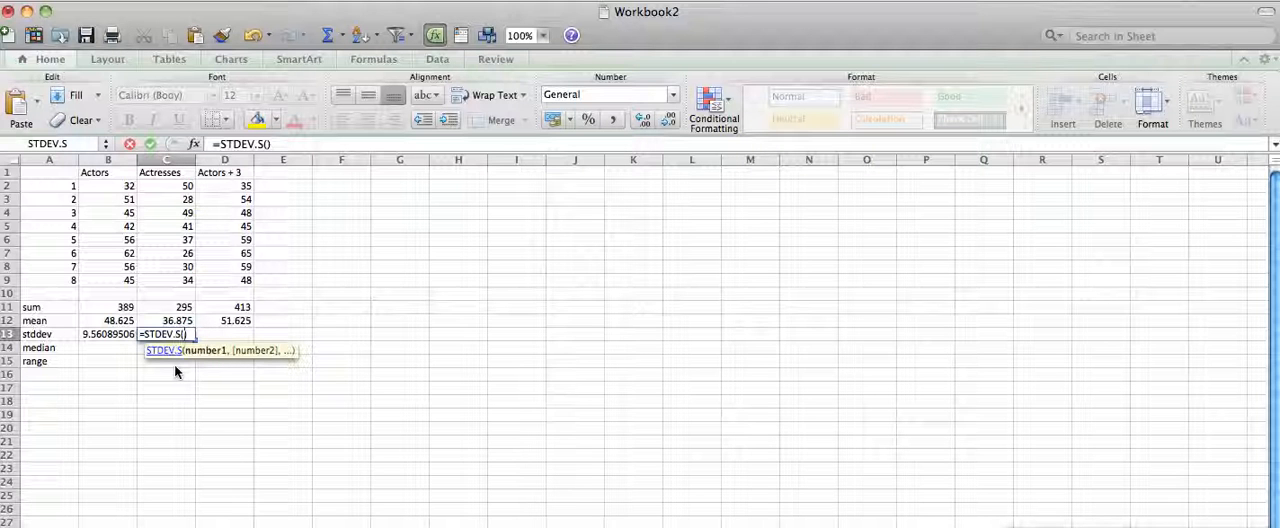
{"action": "left_click_drag", "start_coordinate": [172, 186], "coordinate": [177, 280]}
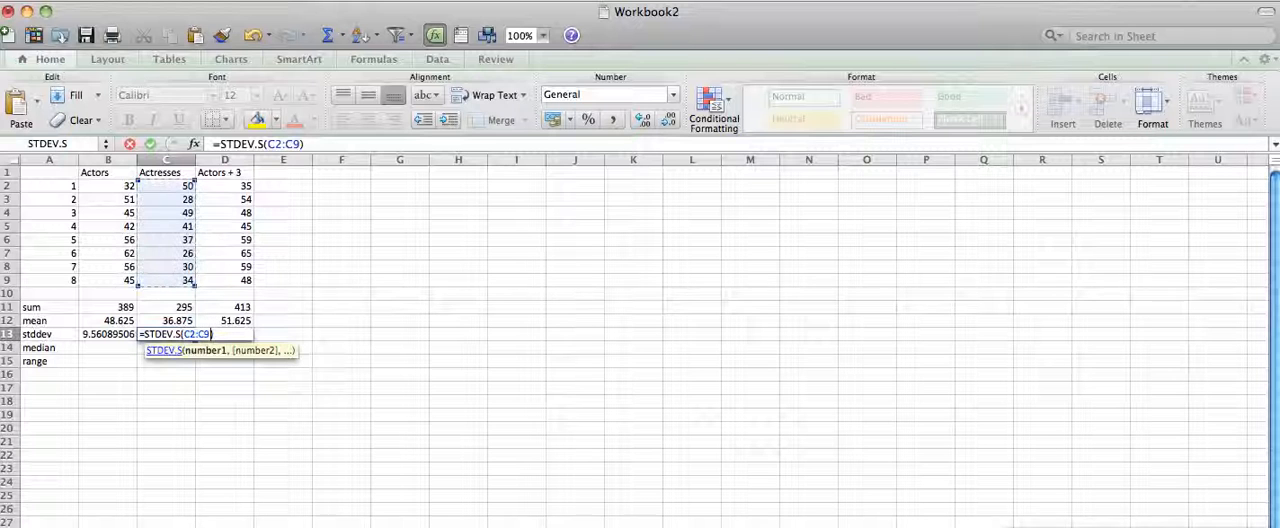
{"action": "key", "text": "Return"}
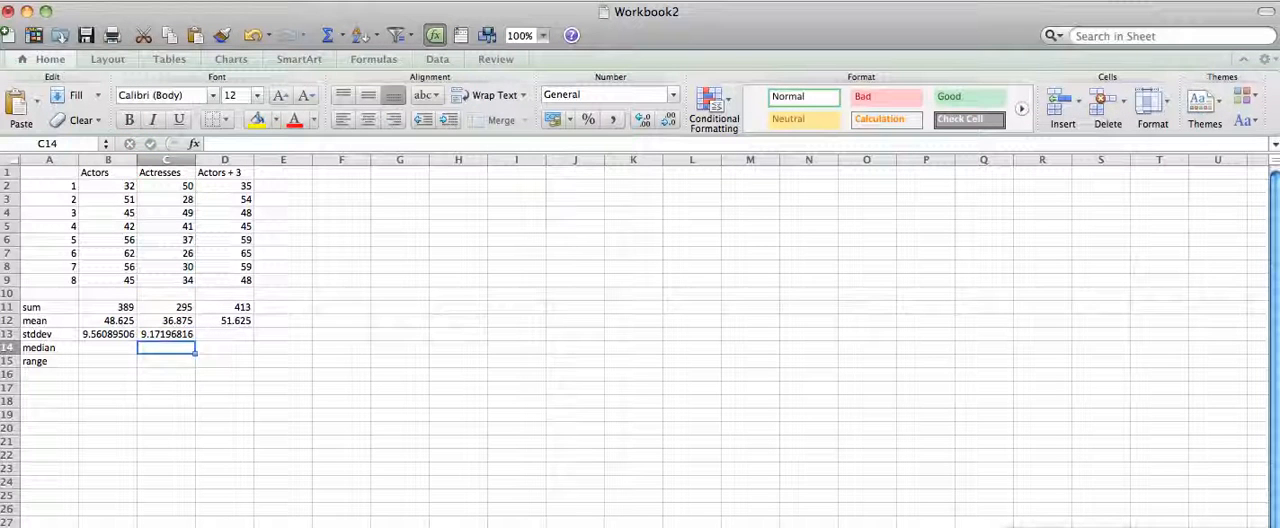
Copy the standard deviation formula from C13 into D13 for the Actors + 3 column.
{"action": "left_click", "coordinate": [176, 338]}
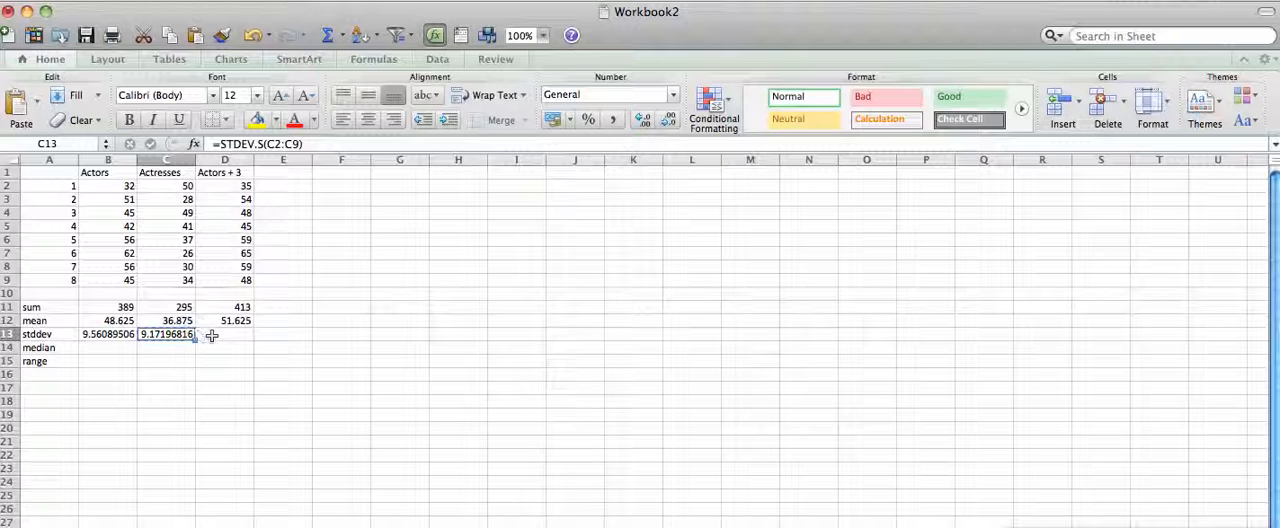
{"action": "left_click", "coordinate": [212, 335]}
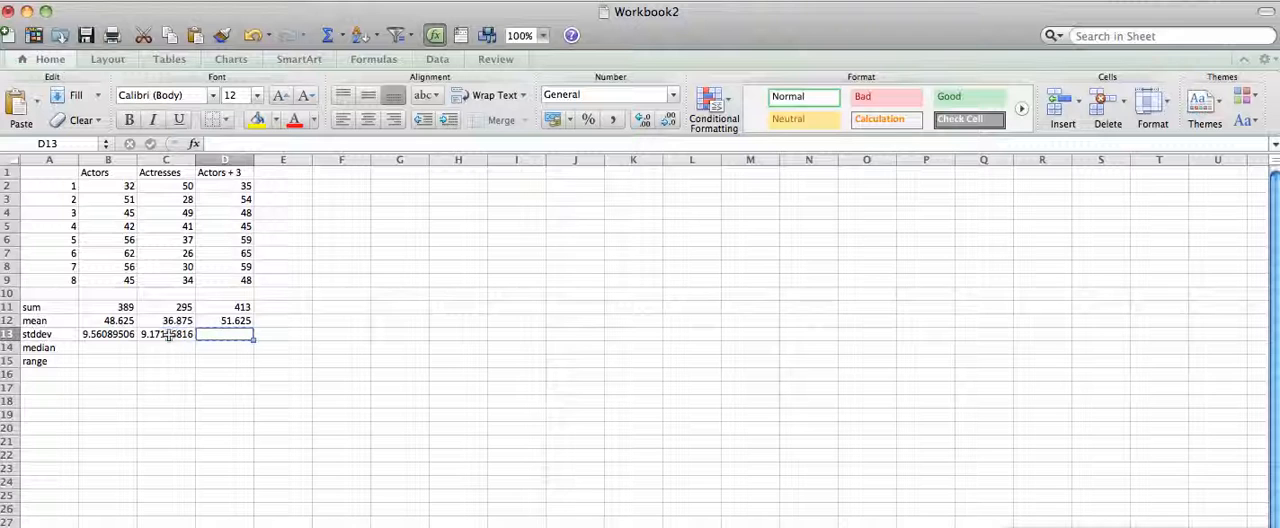
{"action": "left_click", "coordinate": [168, 335]}
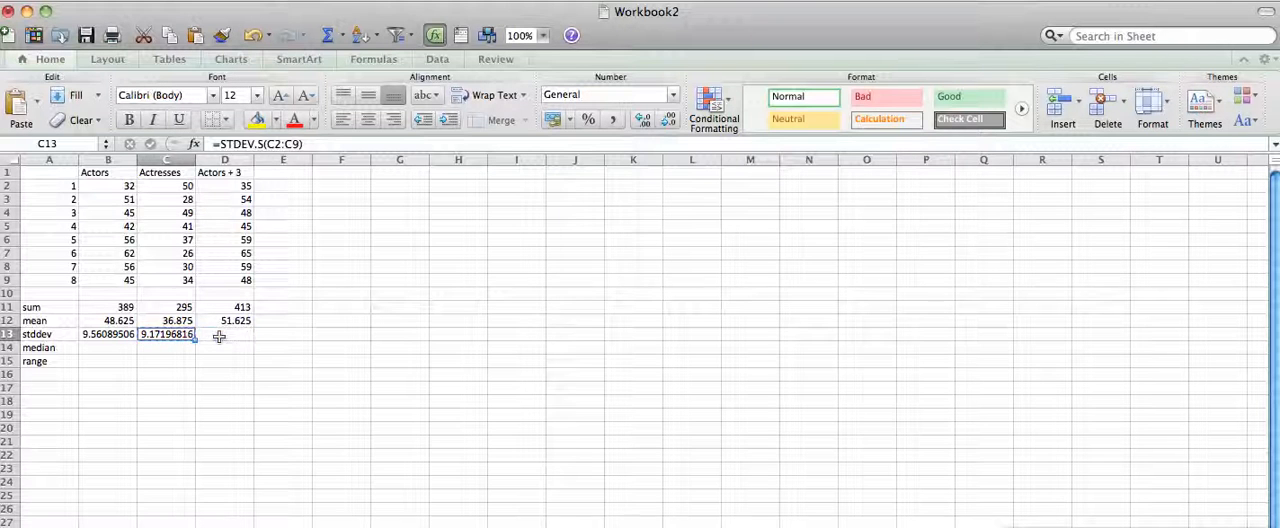
{"action": "left_click", "coordinate": [219, 334]}
{"action": "key", "text": "cmd+v"}
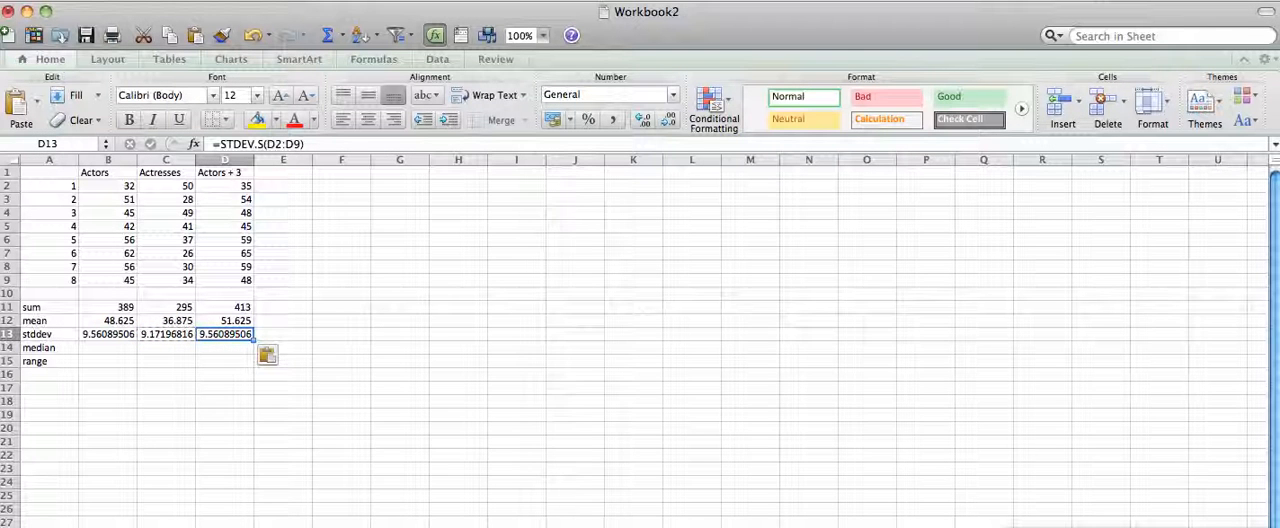
Enter the formula =median(b2:b9) in B14 to calculate the Actors median.
{"action": "left_click", "coordinate": [115, 350]}
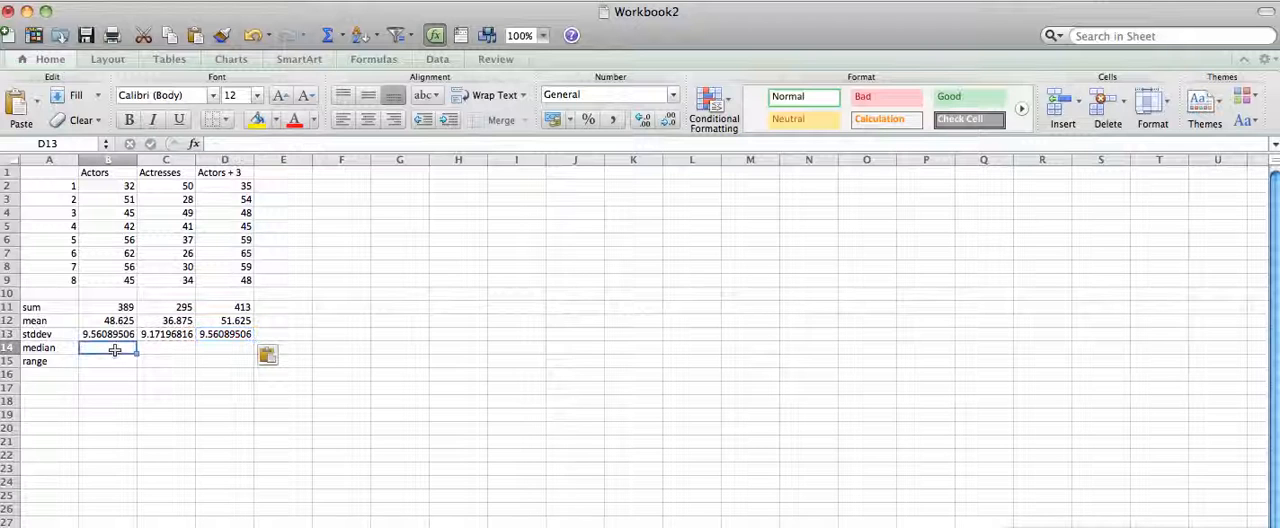
{"action": "type", "text": "="}
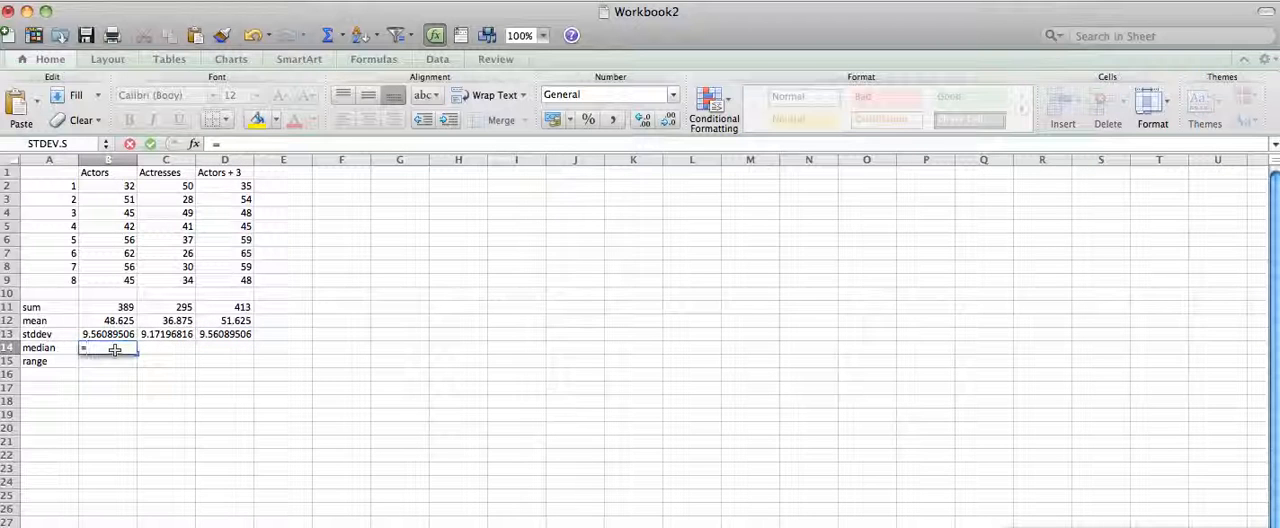
{"action": "type", "text": "median"}
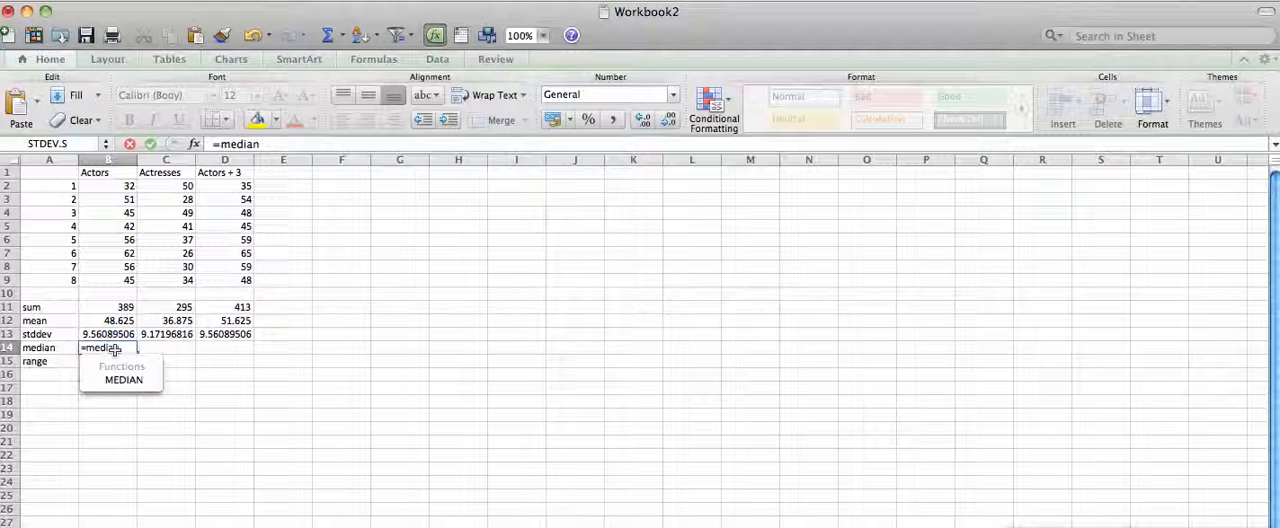
{"action": "type", "text": "(b2:b9)"}
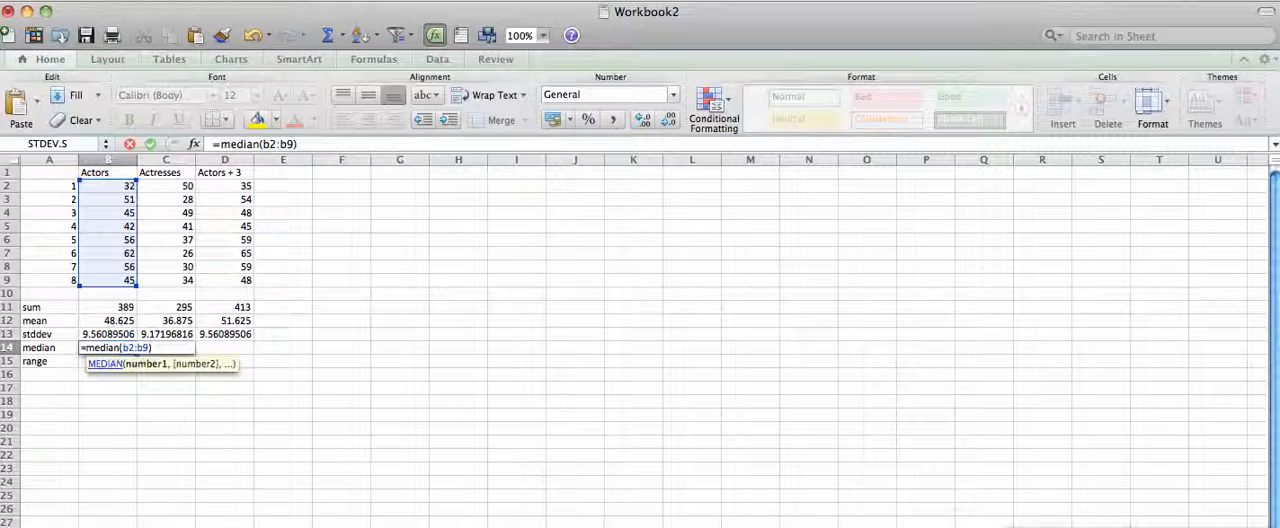
{"action": "key", "text": "Return"}
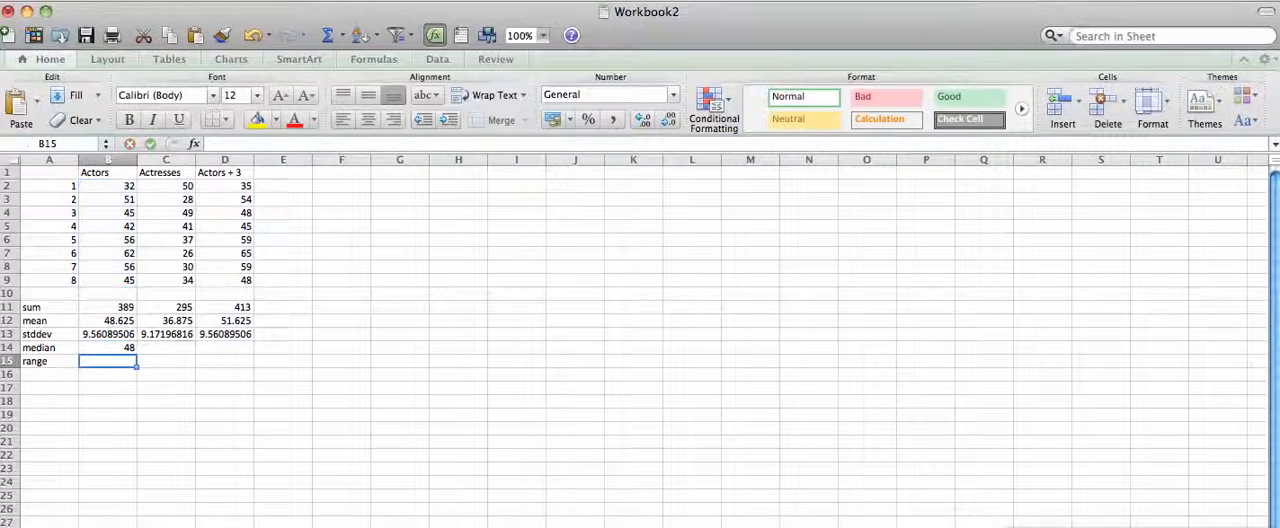
Copy the median formula from B14 into C14:D14 and check the formula in each pasted cell.
{"action": "left_click", "coordinate": [124, 346]}
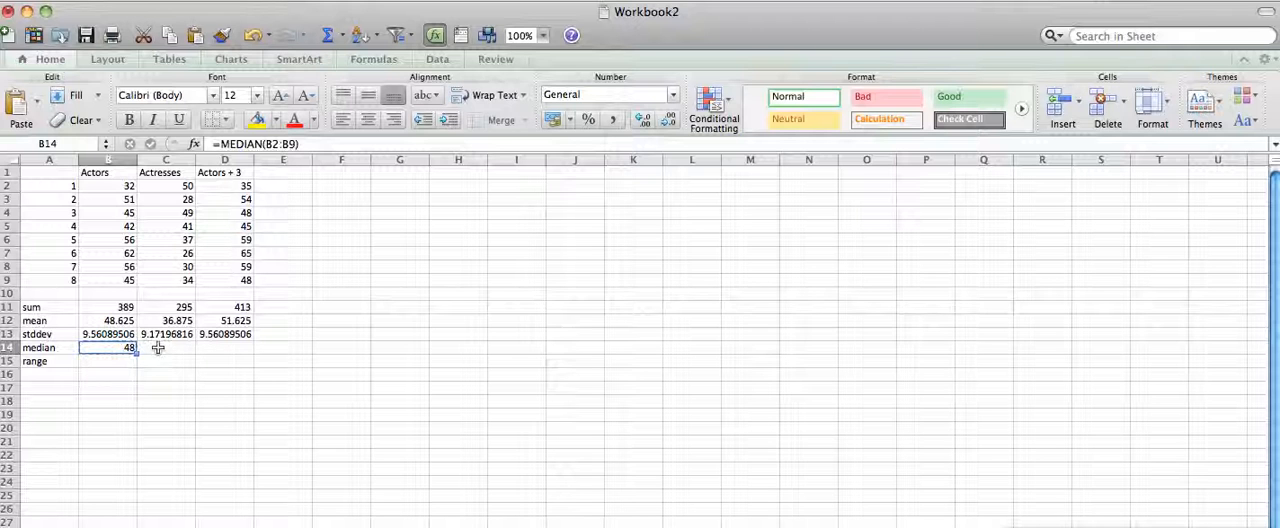
{"action": "left_click", "coordinate": [166, 347]}
{"action": "left_click_drag", "start_coordinate": [166, 347], "coordinate": [214, 347]}
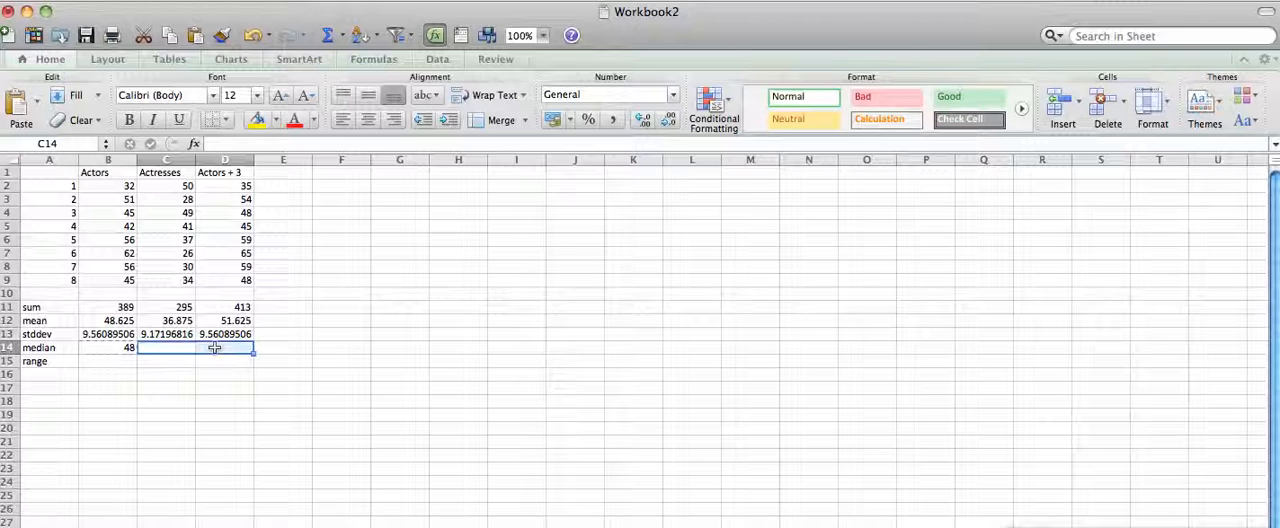
{"action": "key", "text": "super+v"}
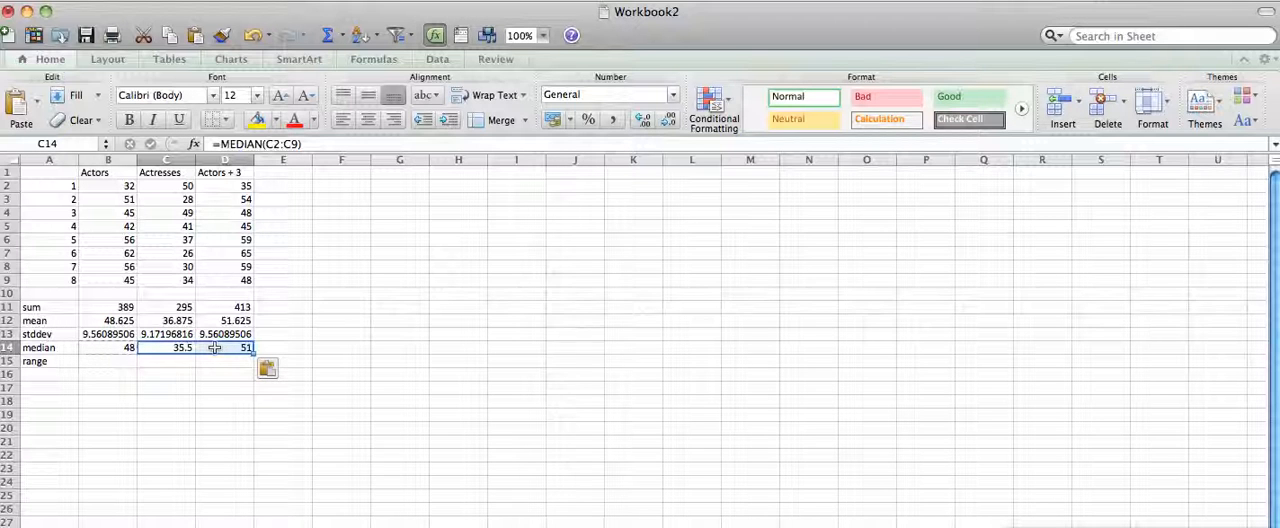
{"action": "left_click", "coordinate": [180, 349]}
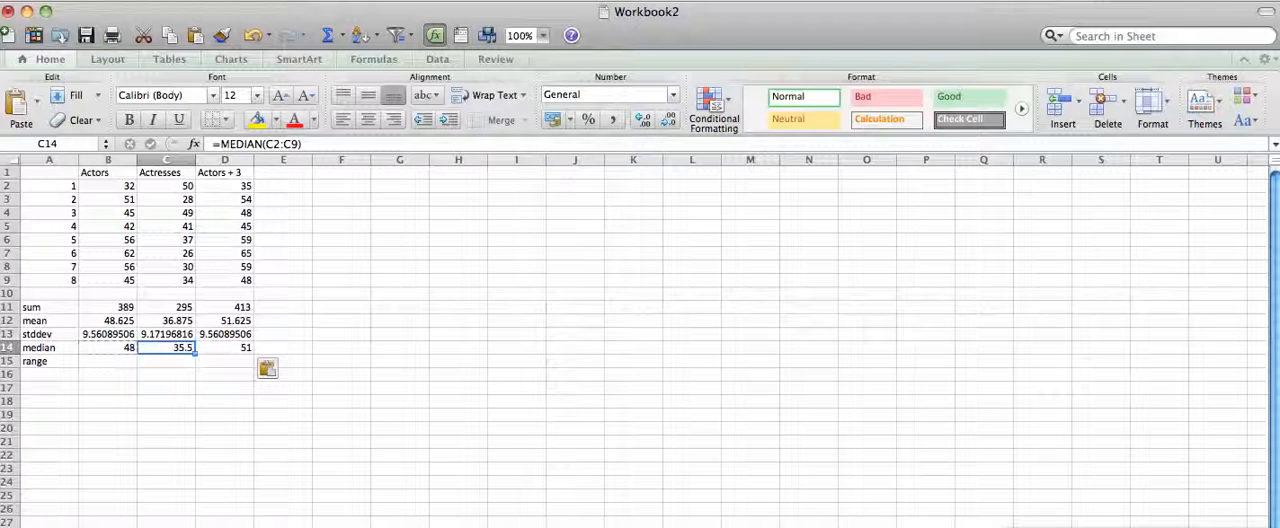
{"action": "left_click", "coordinate": [217, 349]}
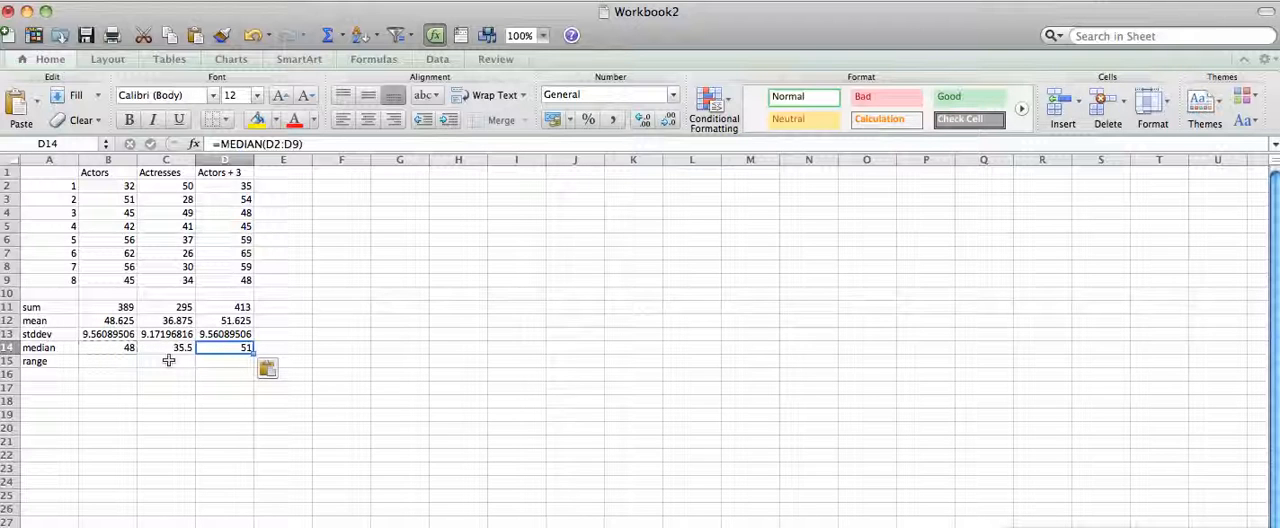
Enter the formula =max(b2:b9)-min(b2:b9) in B15 to calculate the Actors range.
{"action": "left_click", "coordinate": [100, 361]}
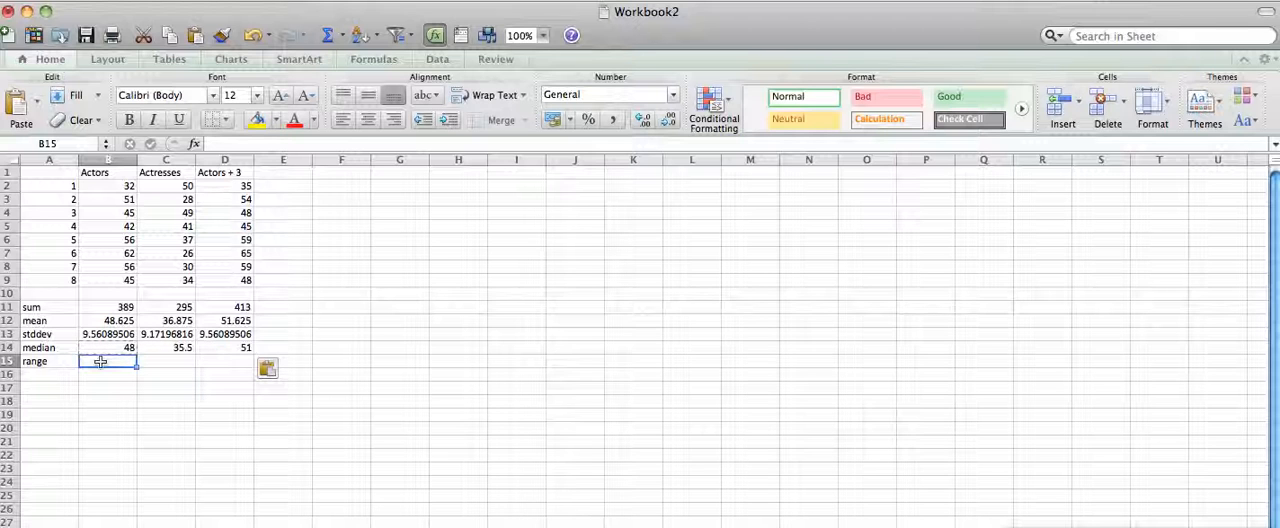
{"action": "type", "text": "="}
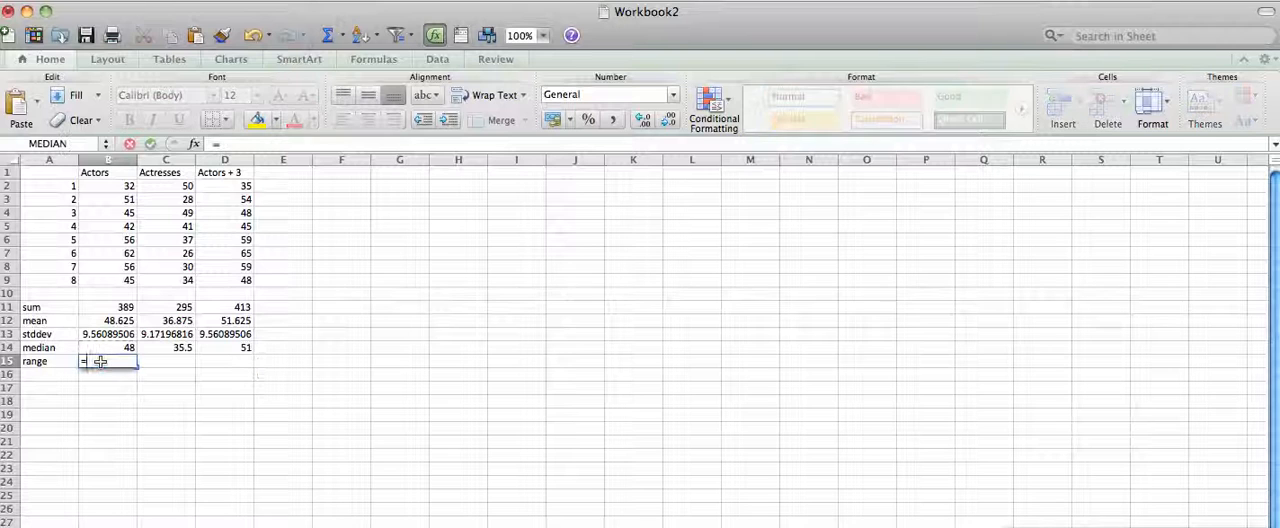
{"action": "type", "text": "ma"}
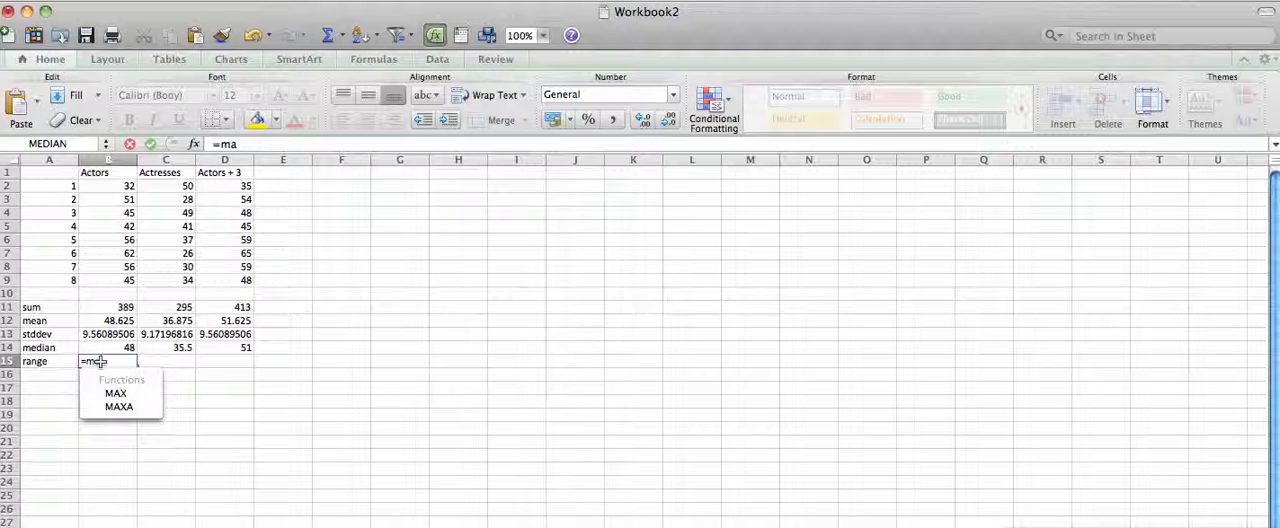
{"action": "type", "text": "x("}
{"action": "type", "text": "b2"}
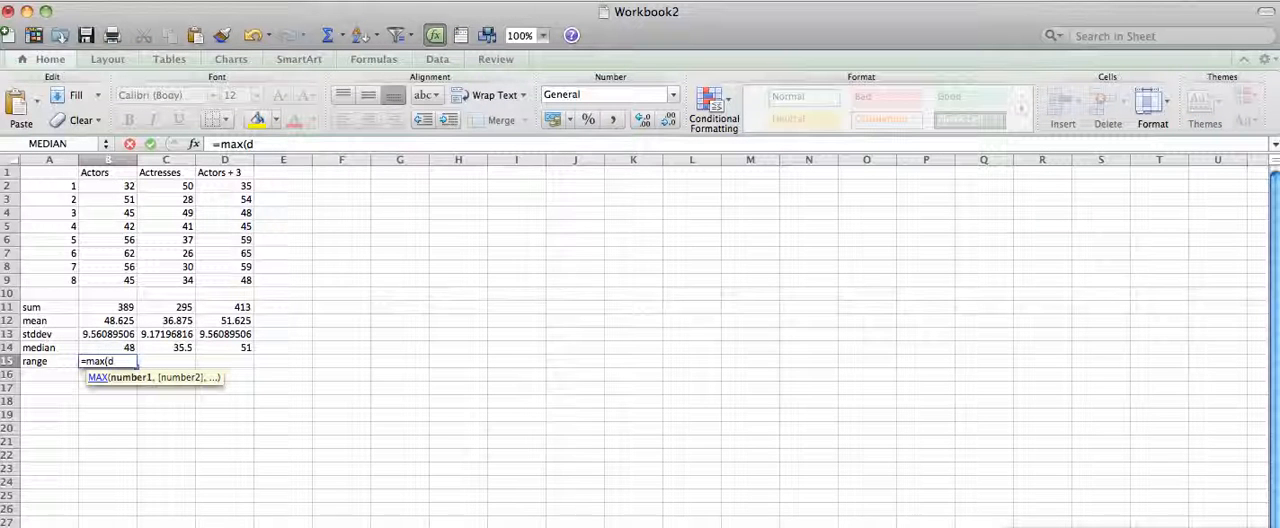
{"action": "type", "text": ":b9)"}
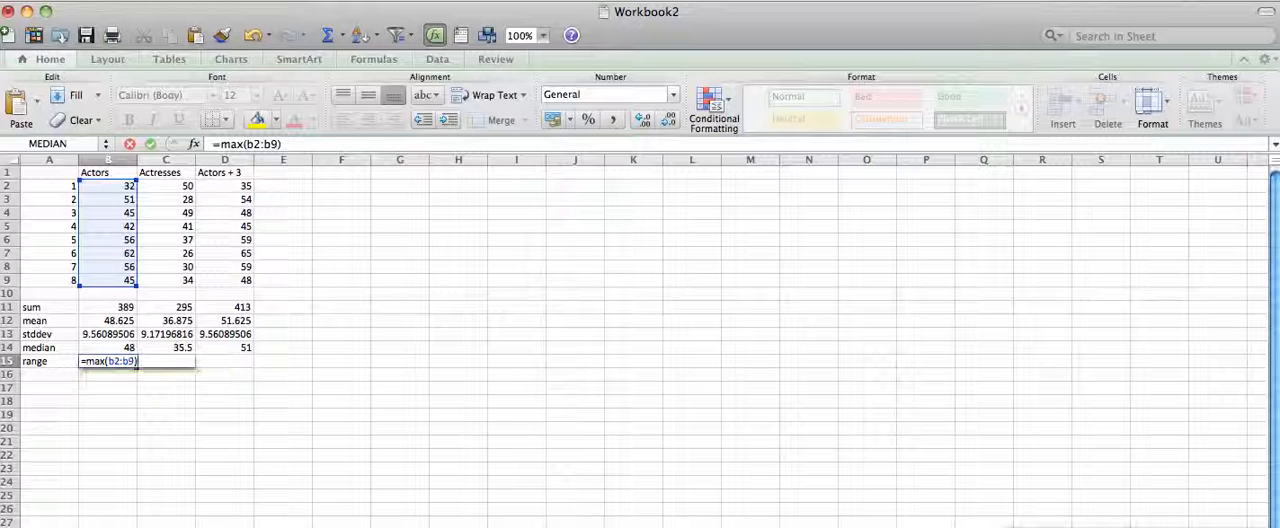
{"action": "type", "text": "-min(b2:b9)"}
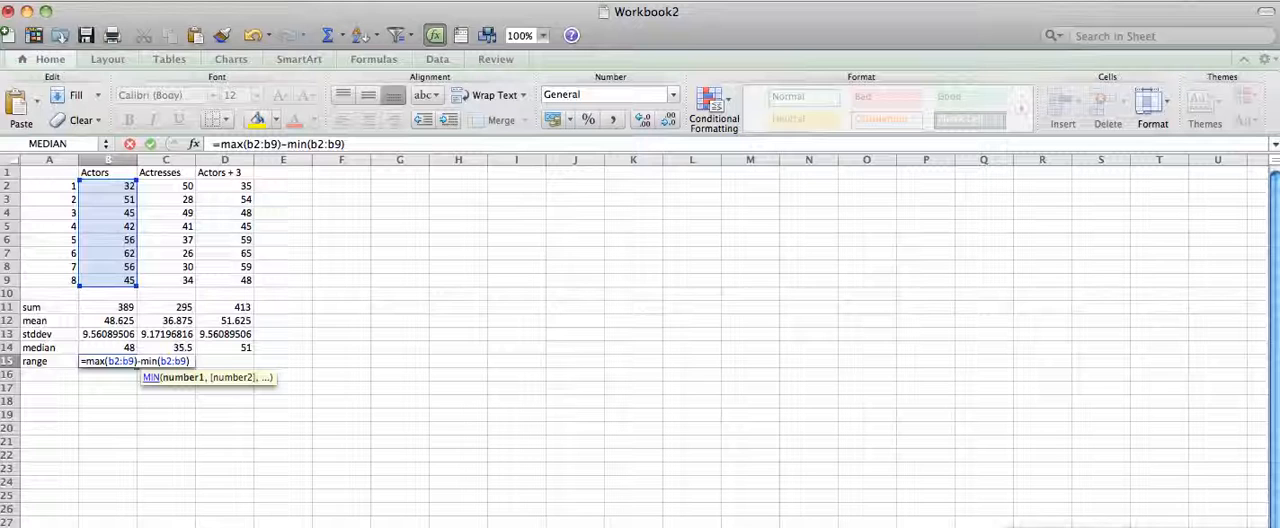
{"action": "key", "text": "Return"}
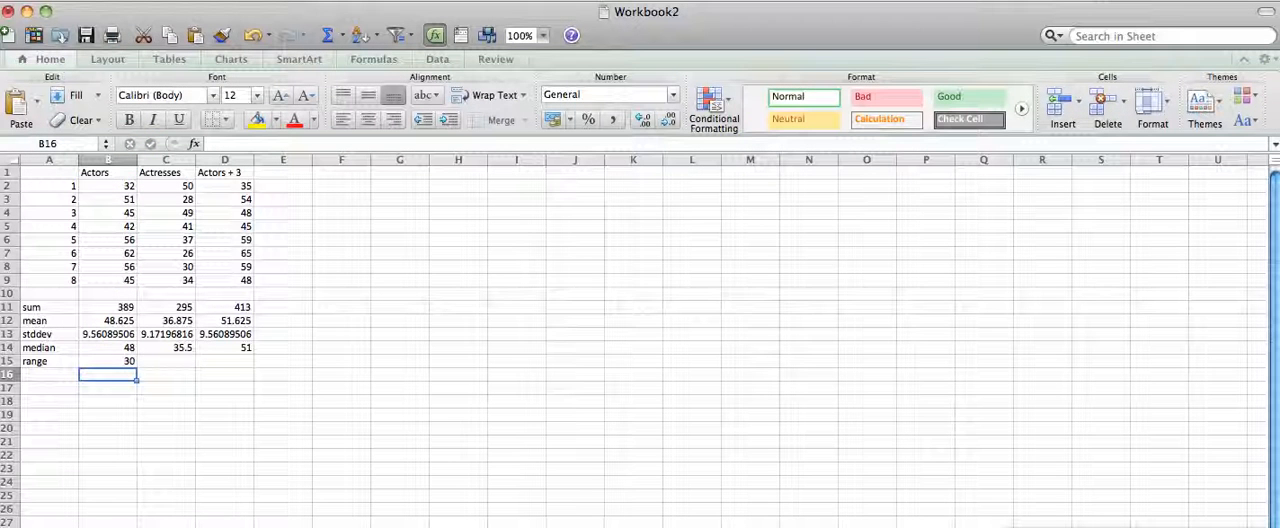
Copy the range formula from B15 into C15:D15 and check the formula in each pasted cell.
{"action": "left_click", "coordinate": [122, 362]}
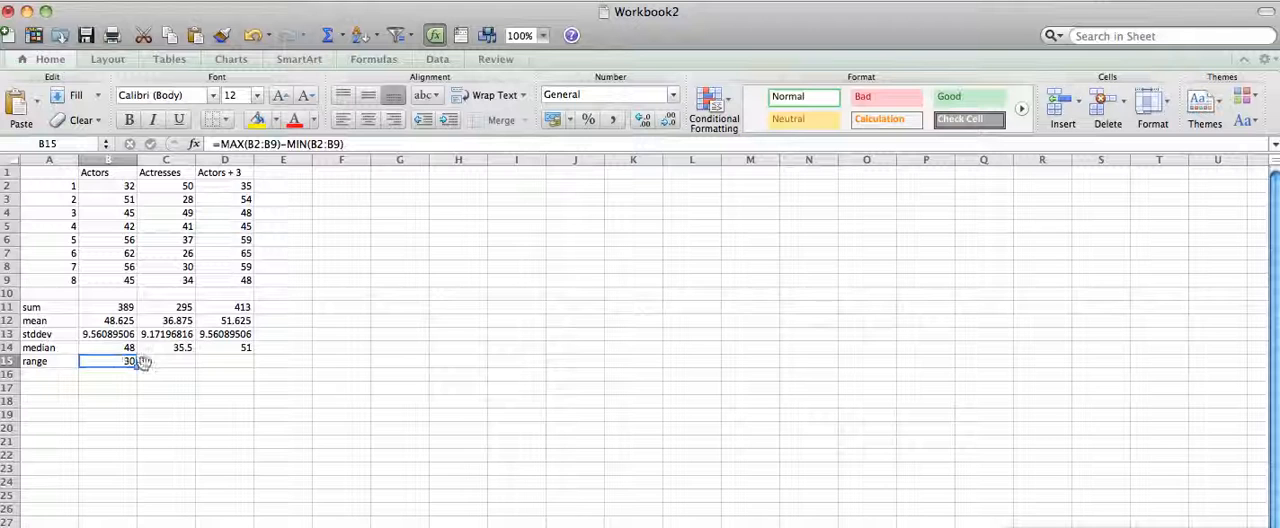
{"action": "left_click_drag", "start_coordinate": [174, 364], "coordinate": [228, 362]}
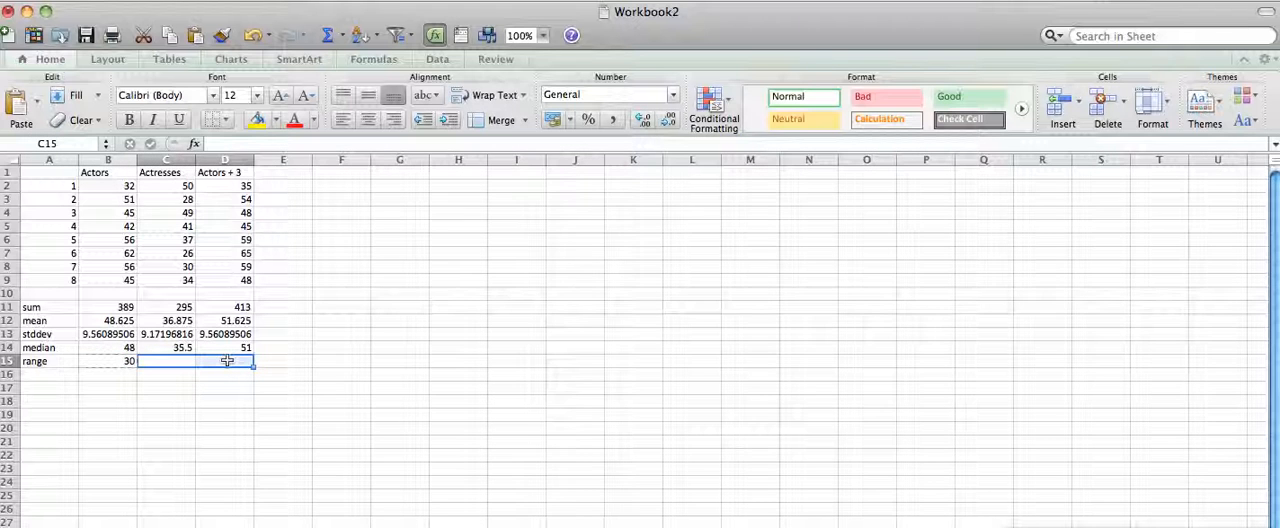
{"action": "type", "text": "24\t30"}
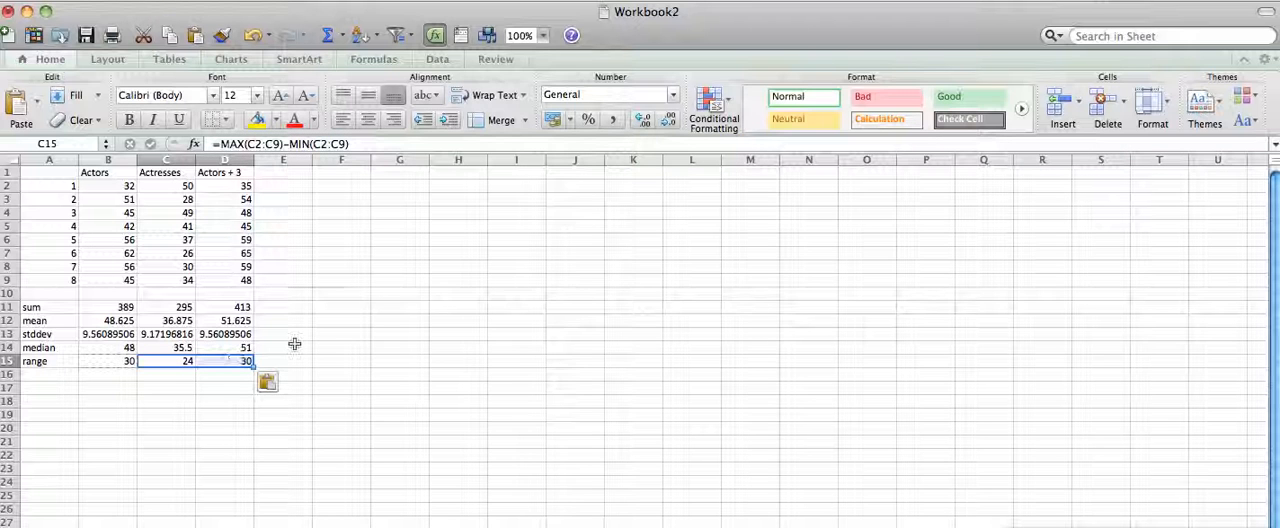
{"action": "left_click", "coordinate": [171, 363]}
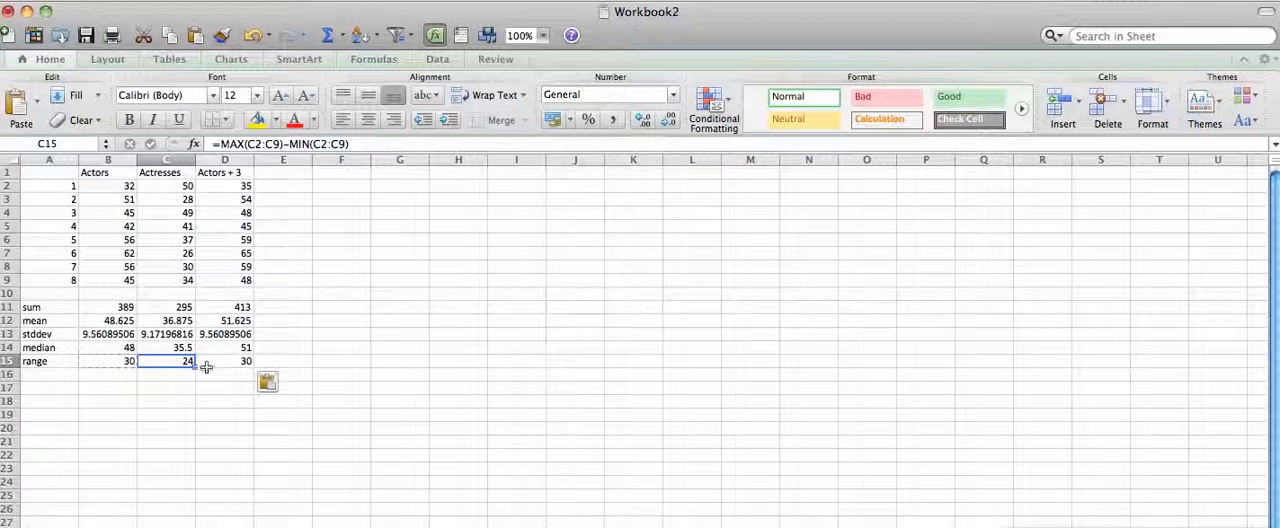
{"action": "left_click", "coordinate": [205, 368]}
{"action": "left_click", "coordinate": [212, 360]}
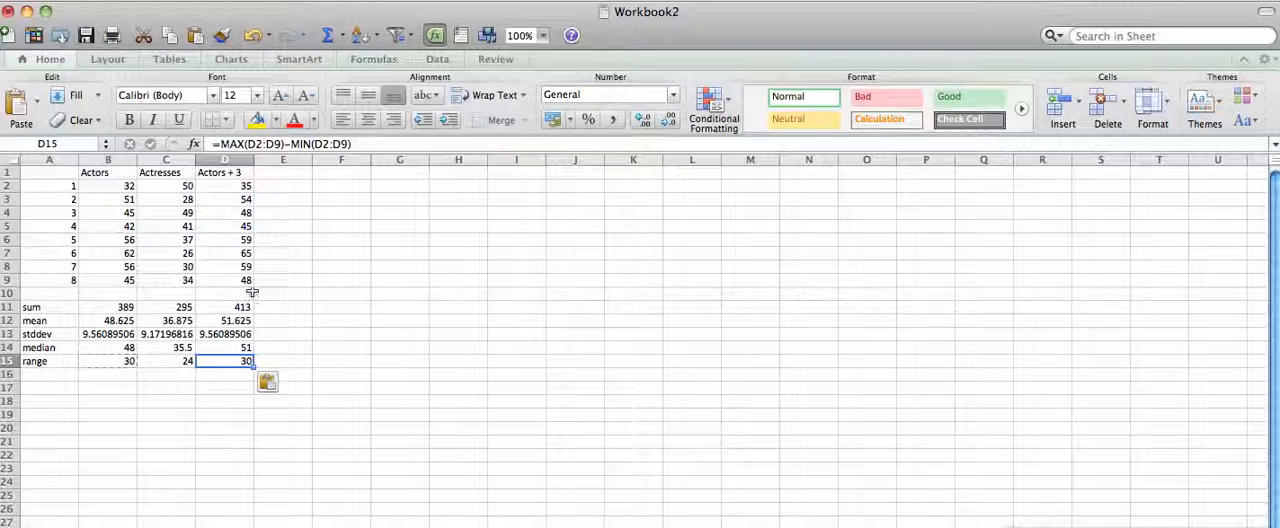
Copy the last Actresses value from C9 and paste it into E9.
{"action": "left_click", "coordinate": [178, 280]}
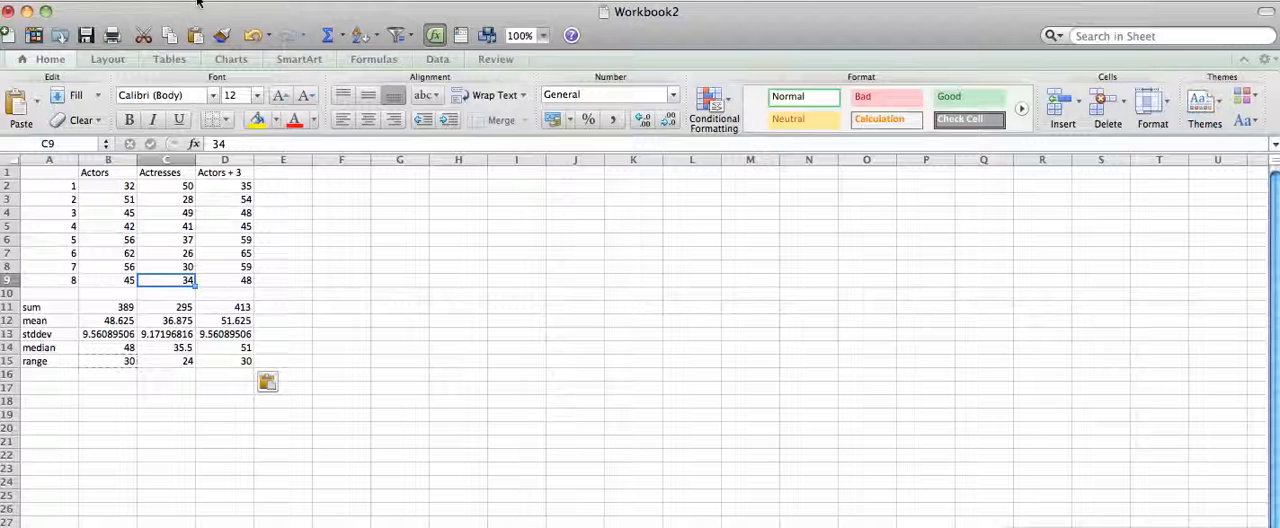
{"action": "left_click", "coordinate": [148, 4]}
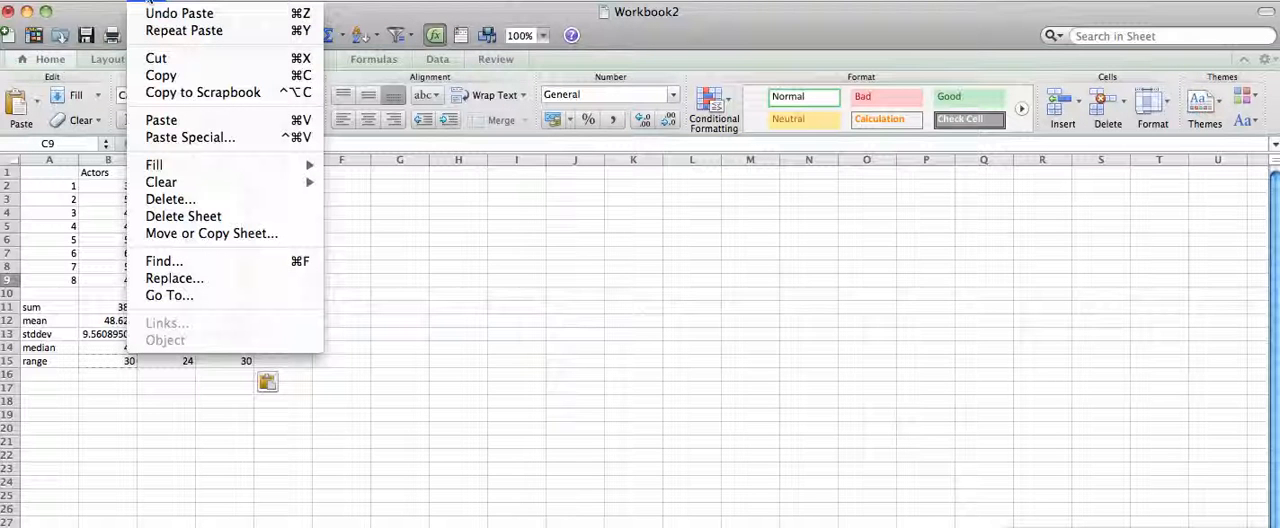
{"action": "left_click", "coordinate": [161, 75]}
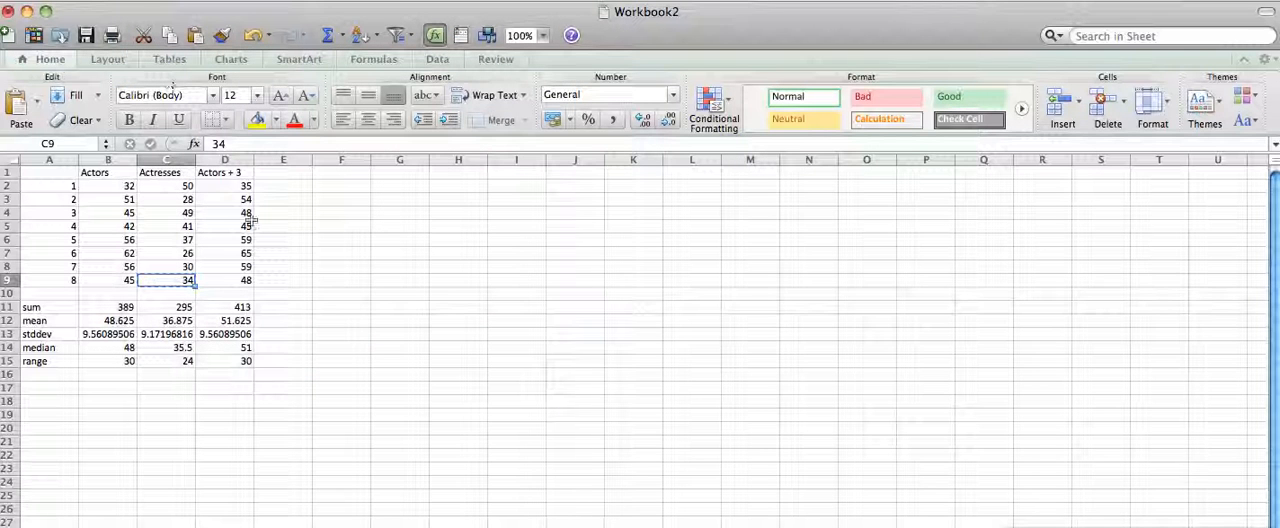
{"action": "left_click", "coordinate": [291, 281]}
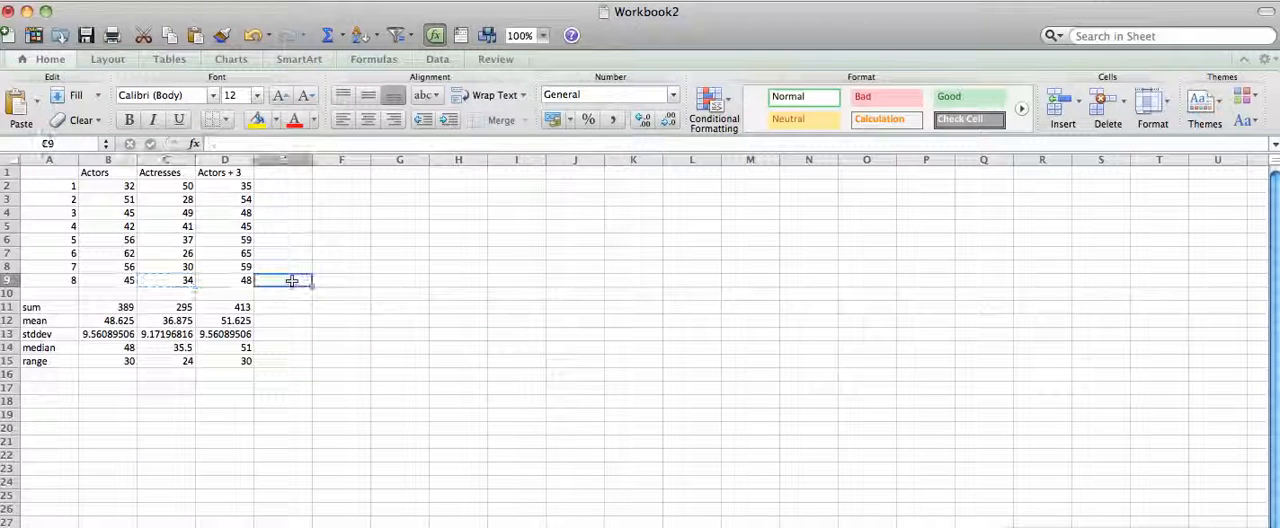
{"action": "left_click", "coordinate": [162, 8]}
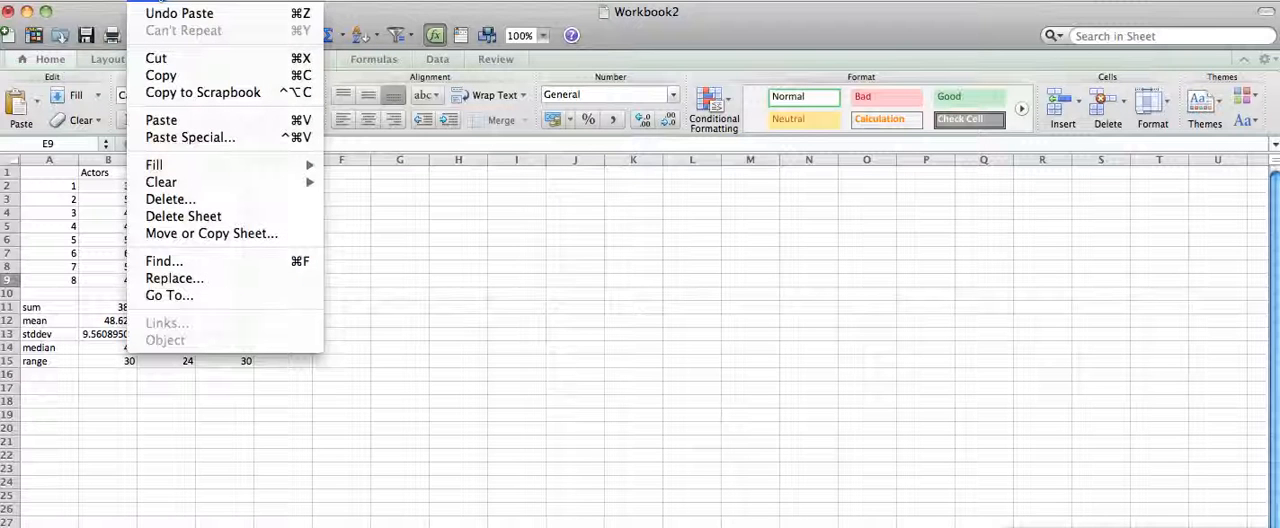
{"action": "left_click", "coordinate": [160, 121]}
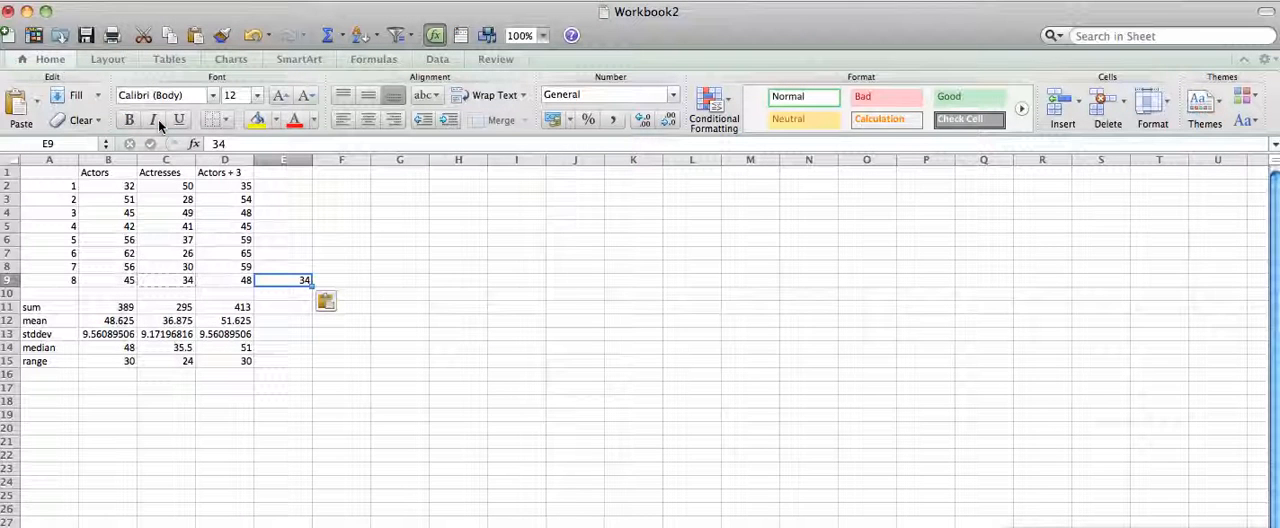